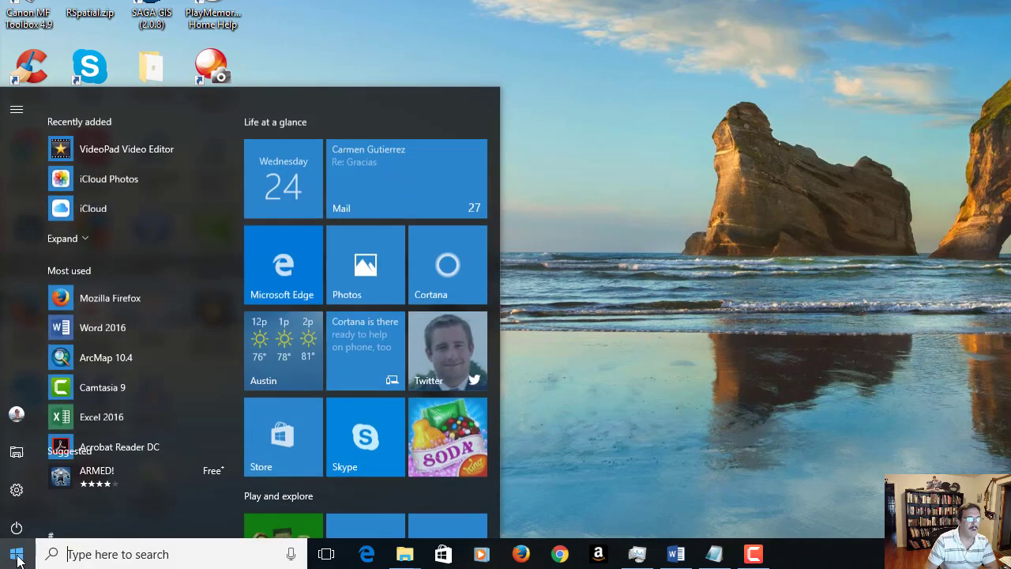
Step: Search the Start menu for 'q' and launch QGIS Desktop 2.18.7
left_click(87, 553)
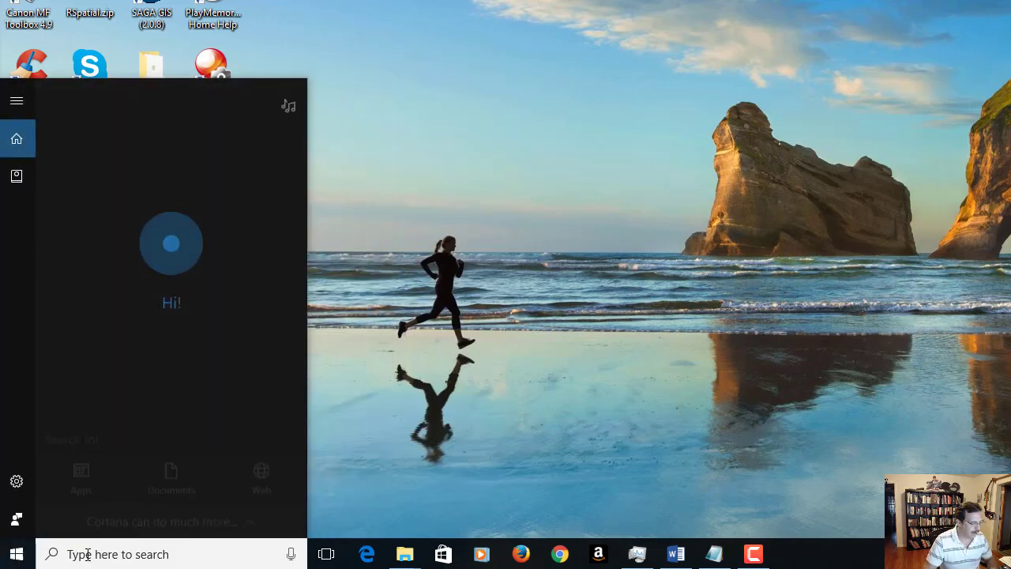
type("q")
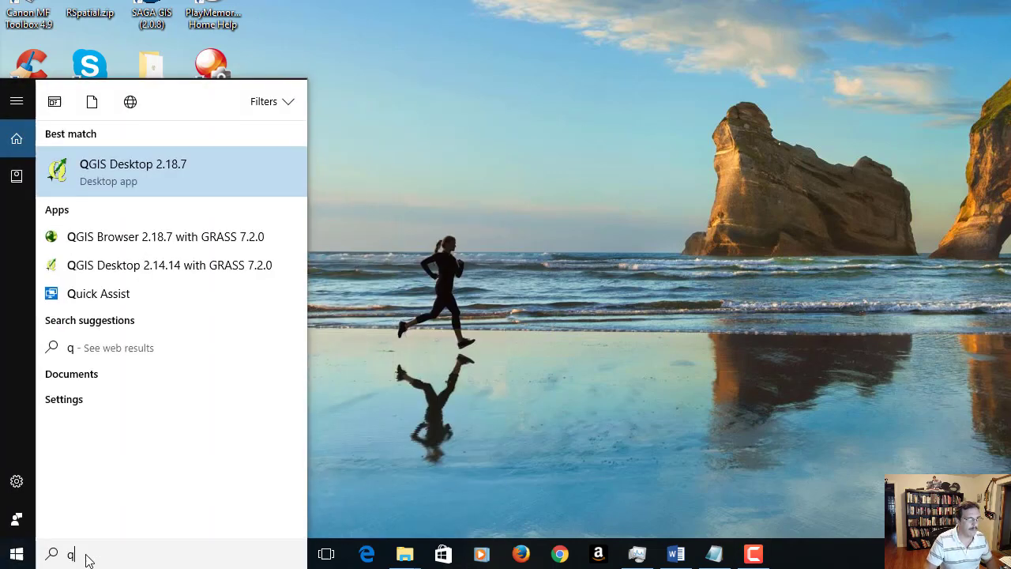
left_click(136, 172)
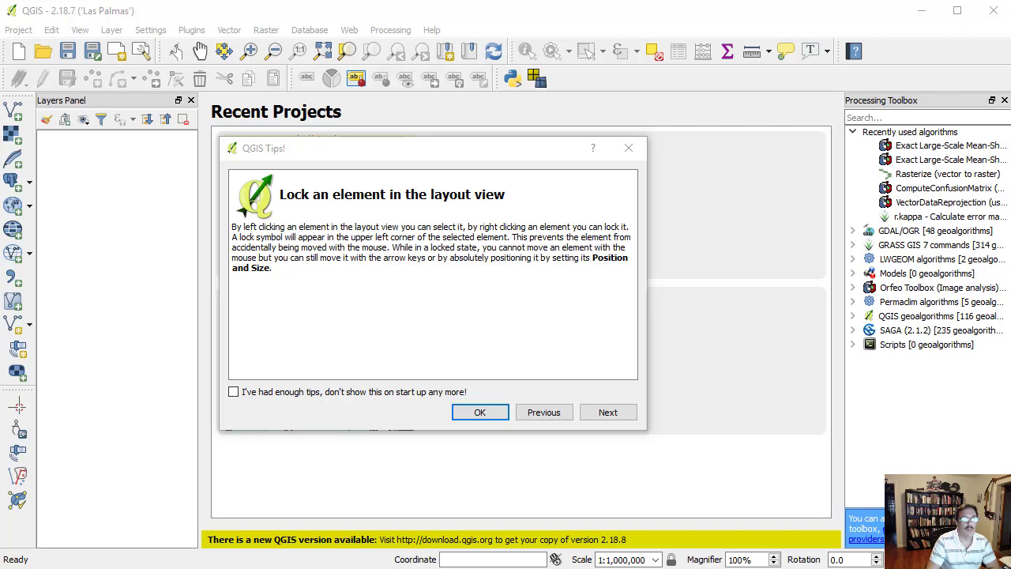
Step: Dismiss the QGIS Tips and expand Orfeo Toolbox > Segmentation in the Processing Toolbox
key("Return")
key("ctrl+n")
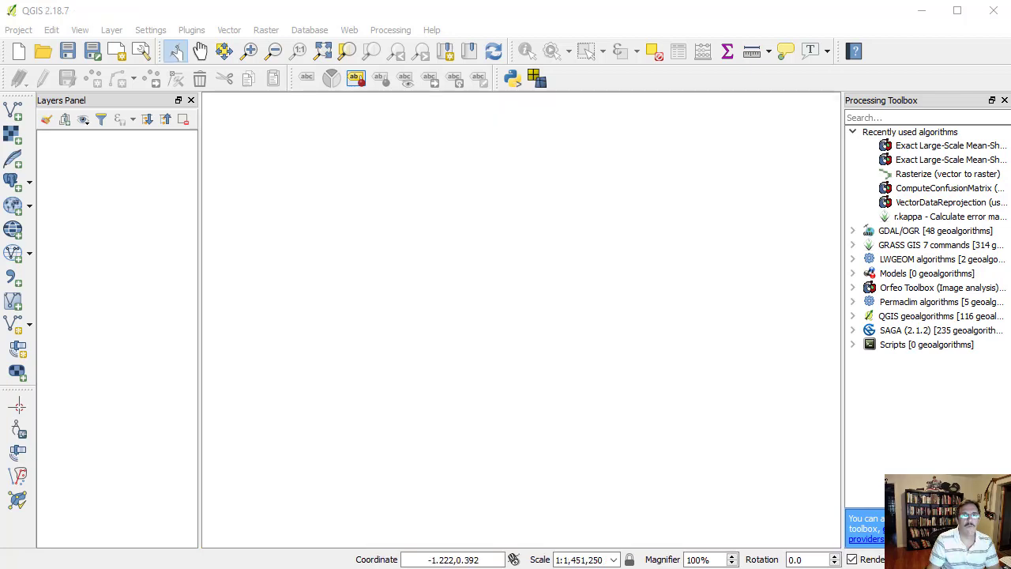
left_click(852, 288)
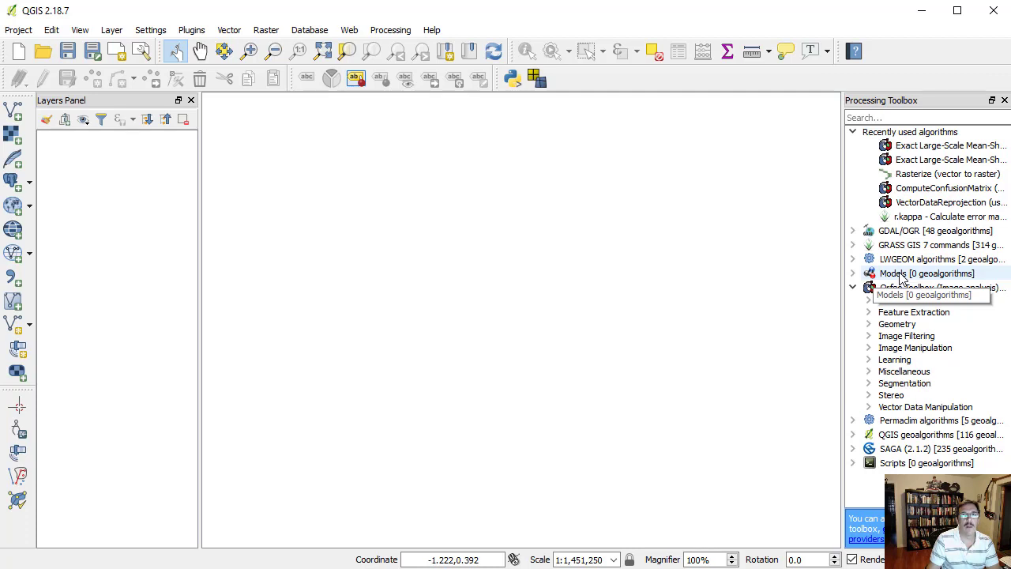
left_click(869, 383)
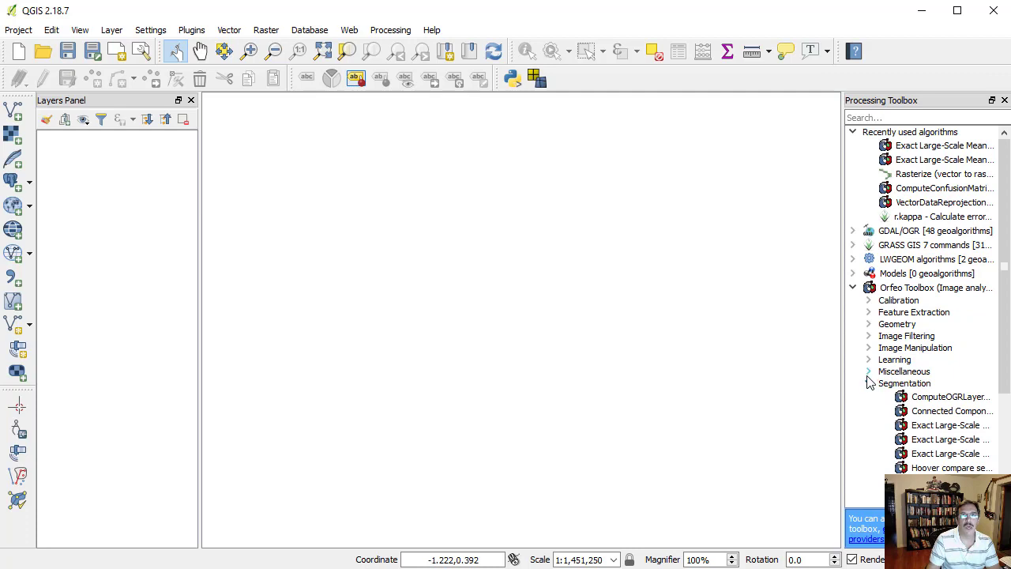
scroll(884, 375, "down", 4)
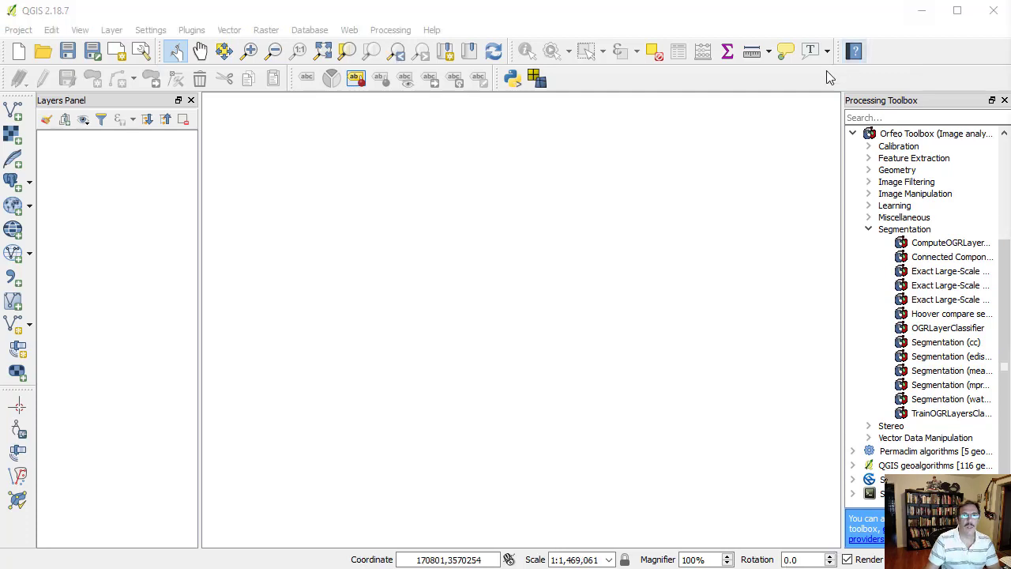
Step: Add the El_Paso_Training_poly vector layer through the Add Vector Layer browser
left_click(14, 112)
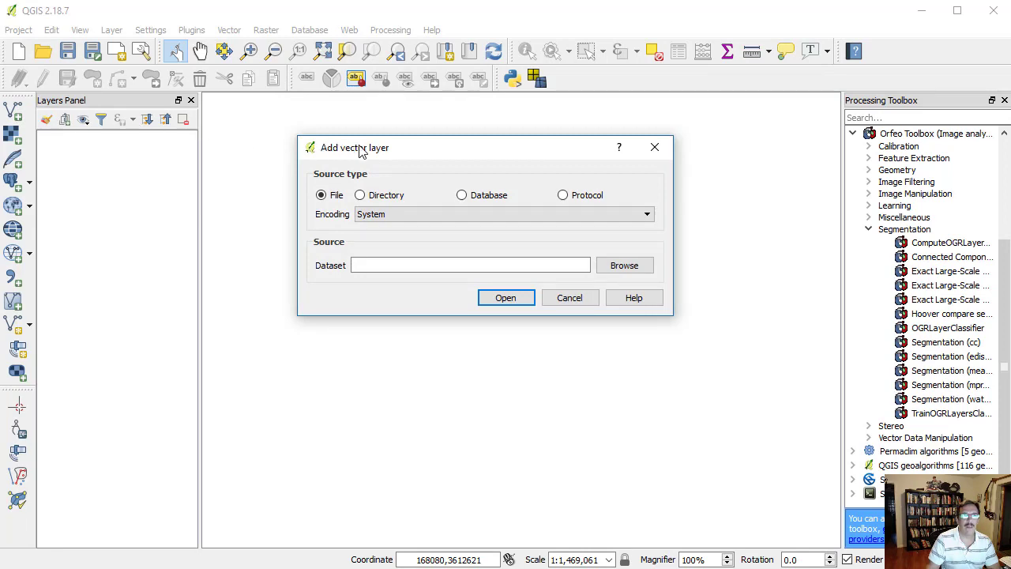
left_click(634, 268)
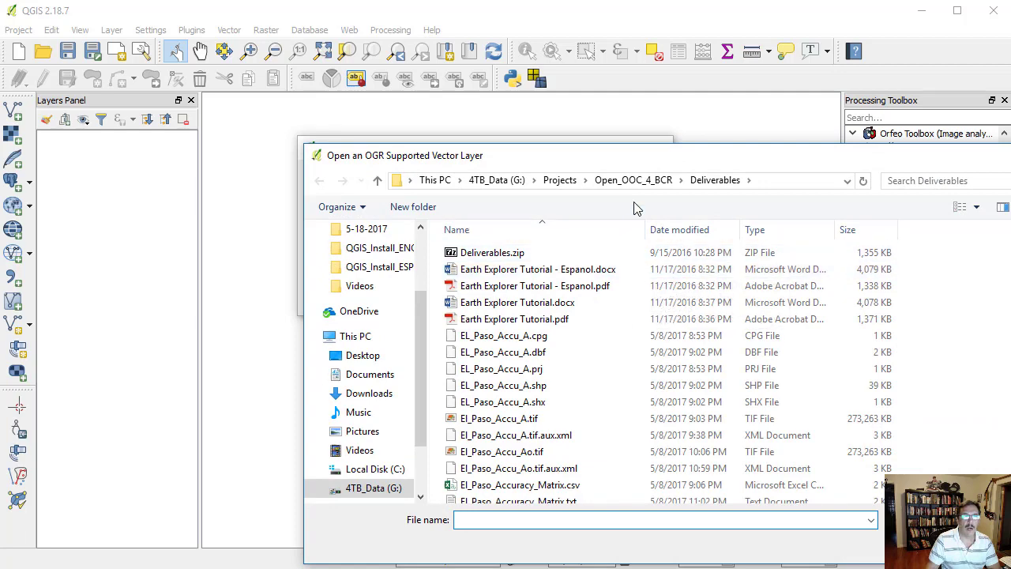
left_click_drag(638, 161, 638, 158)
scroll(600, 324, "down", 4)
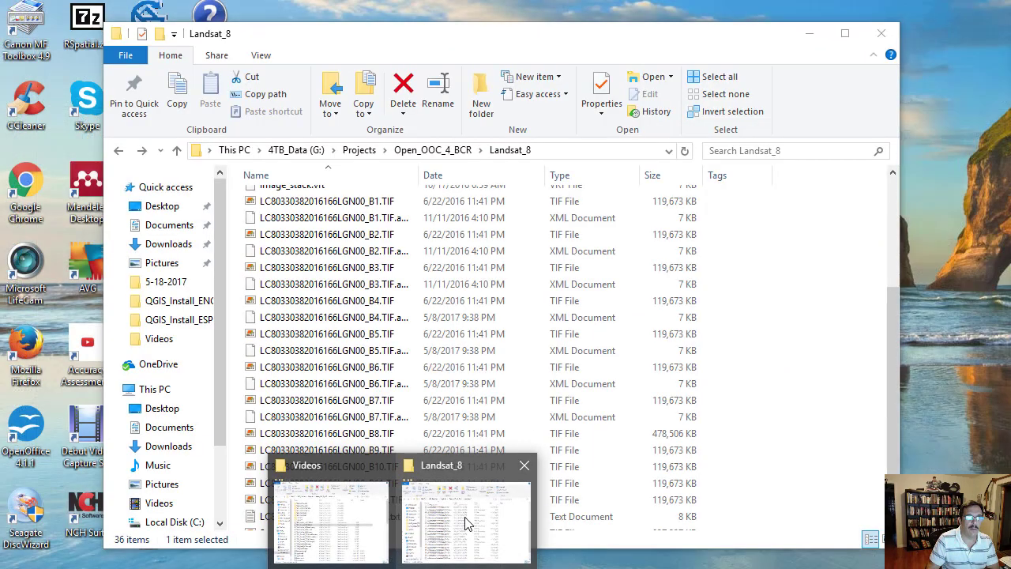
Step: Drag Landsat bands B1–B7 from the Landsat_8 folder into QGIS, then minimize Explorer
left_click(467, 517)
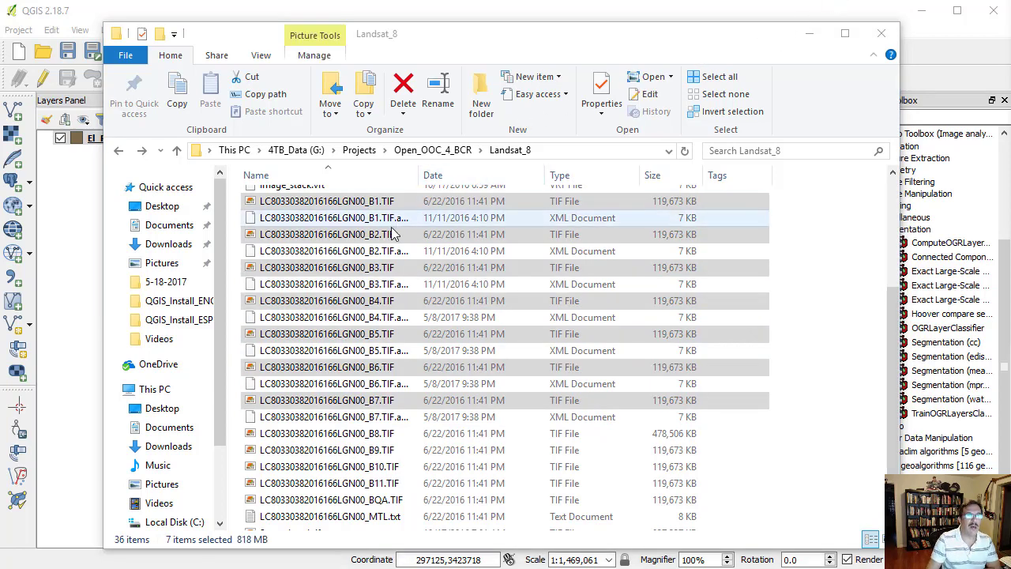
left_click_drag(371, 207, 71, 211)
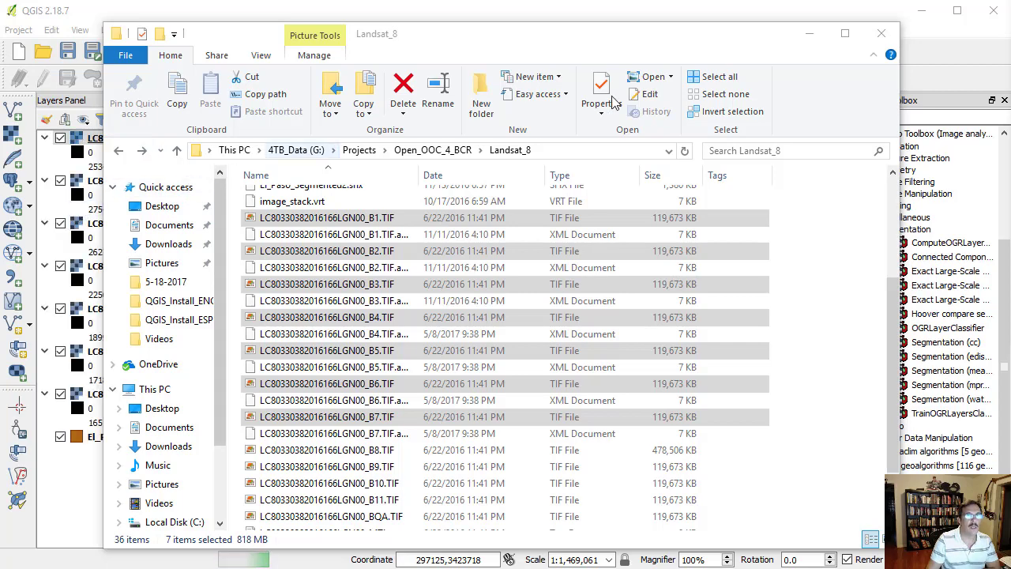
left_click(810, 33)
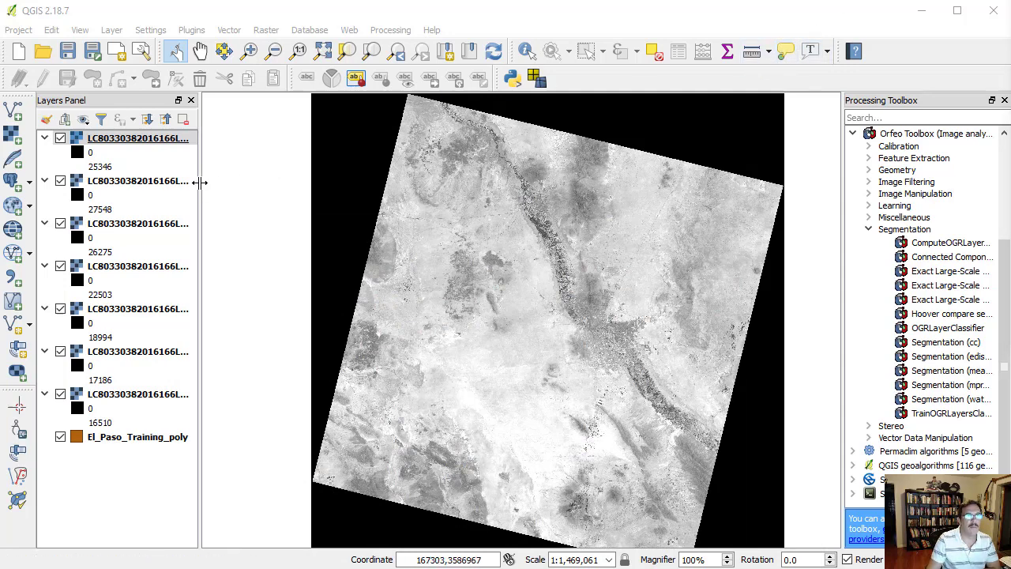
Step: Widen the Layers Panel and check B7's CRS (EPSG:32613, UTM zone 13N) in its properties
left_click_drag(198, 182, 250, 183)
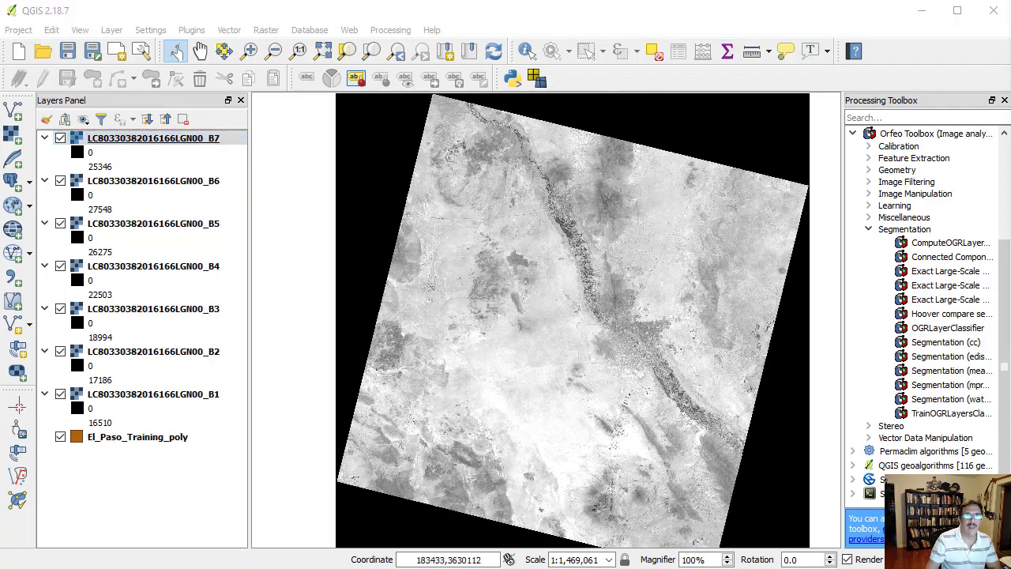
double_click(188, 143)
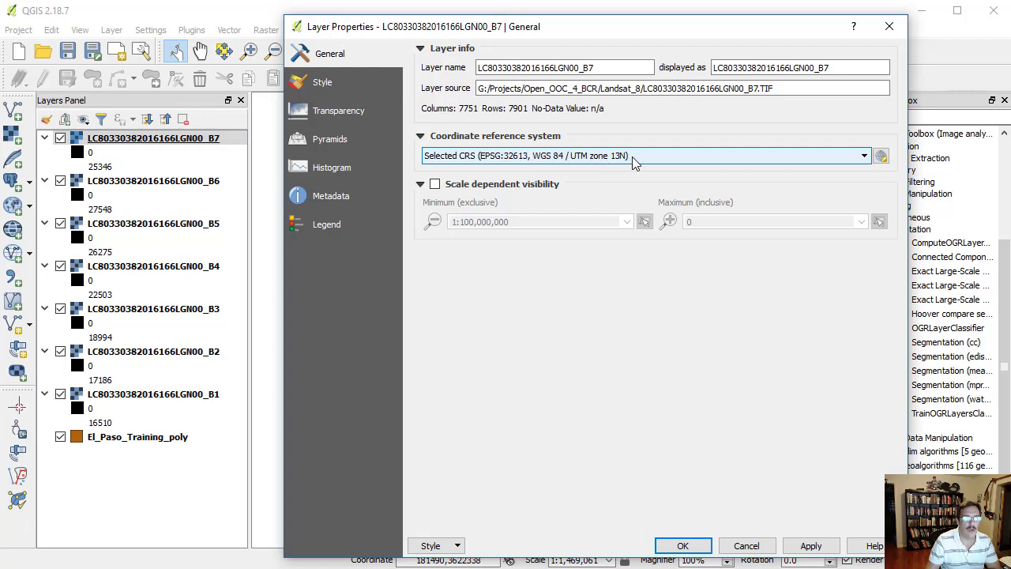
left_click(684, 545)
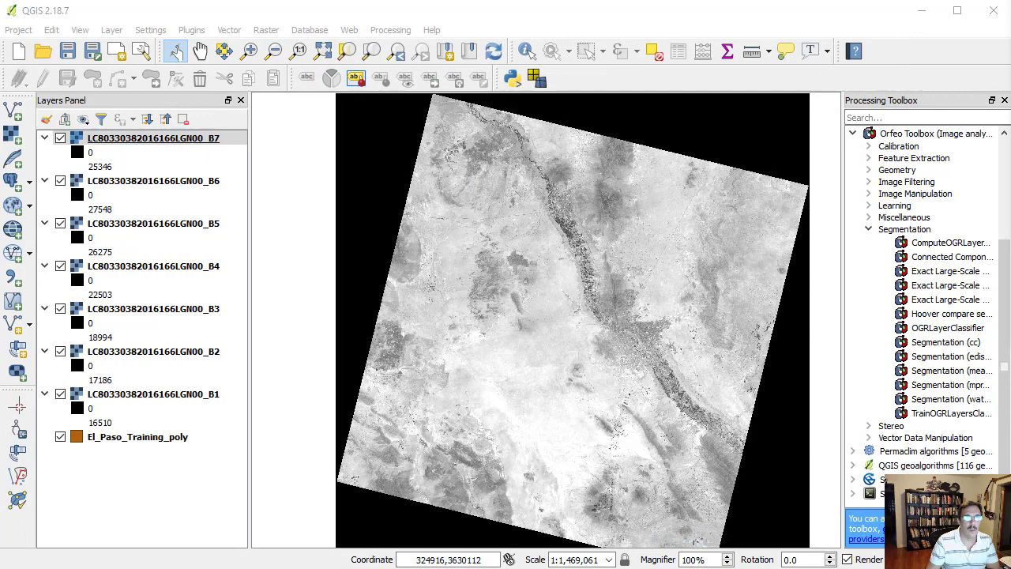
Step: Set up Build Virtual Raster from visible layers: output El_Paso_L8_7B.tif, EPSG:32613, Separate bands
left_click(272, 31)
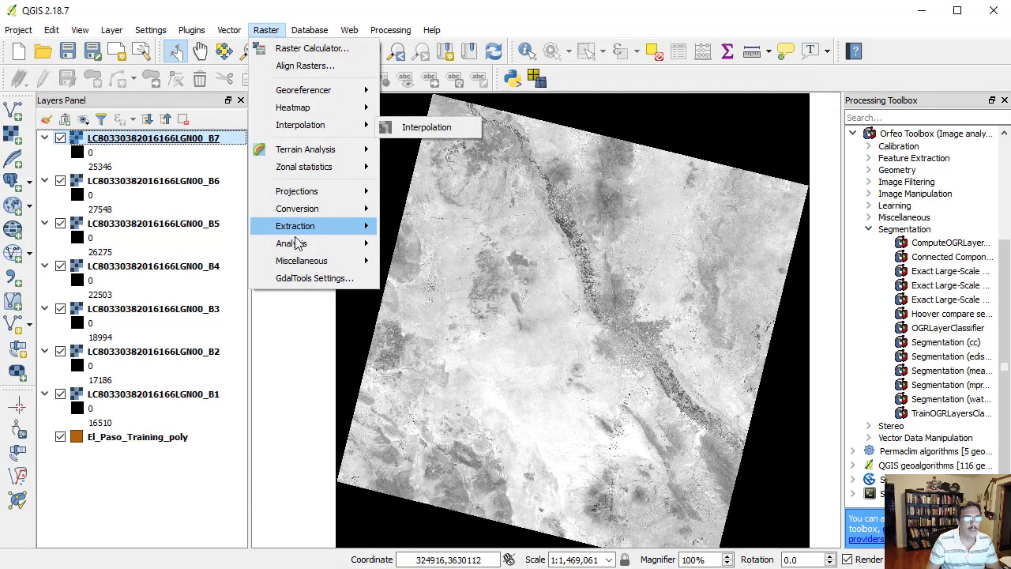
mouse_move(304, 266)
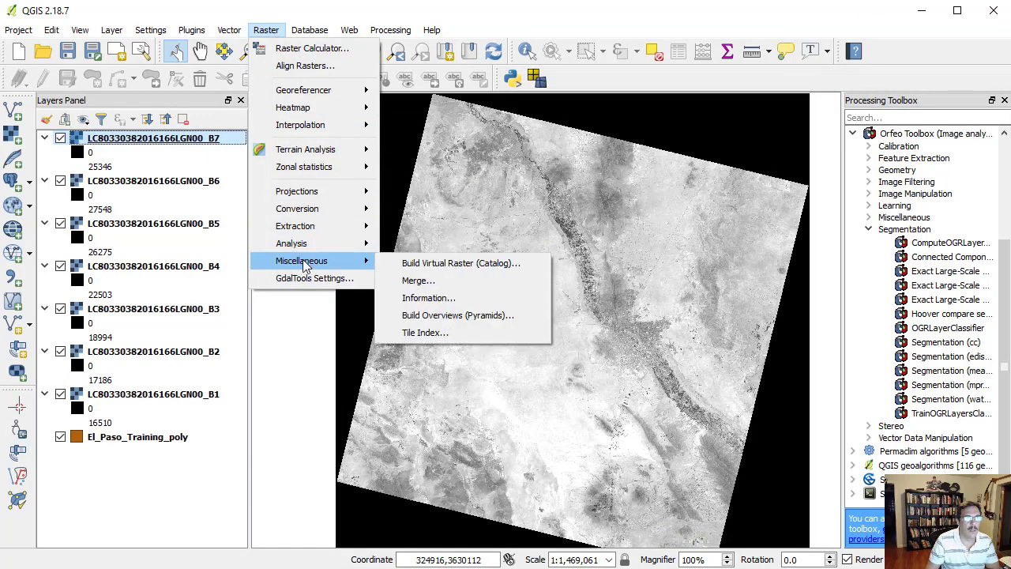
left_click(421, 269)
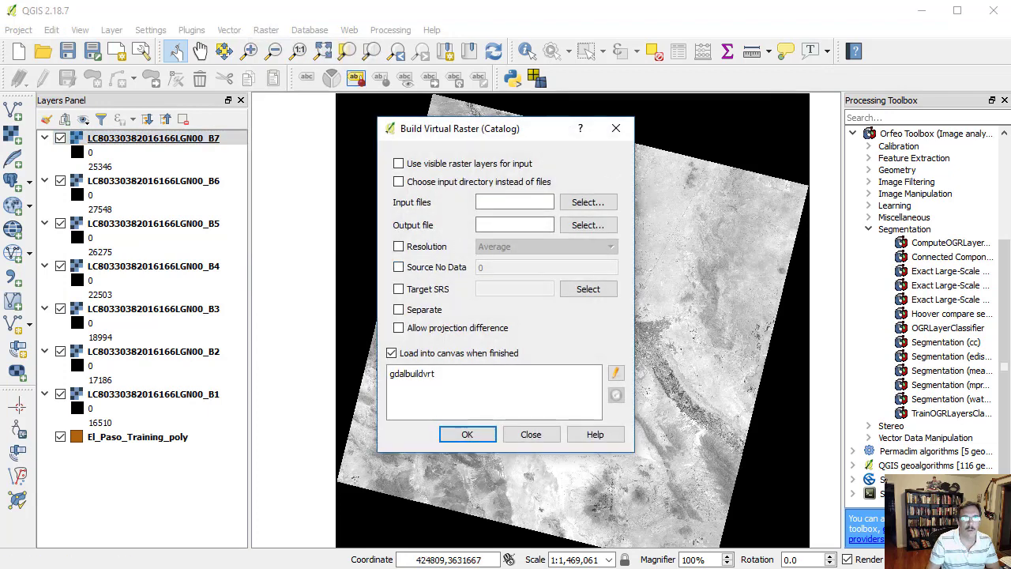
left_click(399, 288)
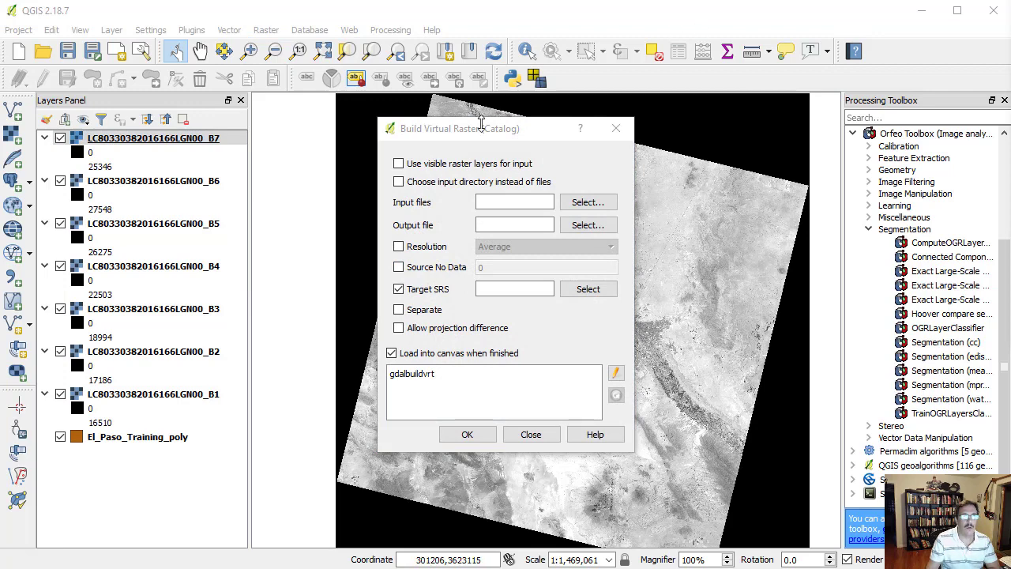
left_click(404, 166)
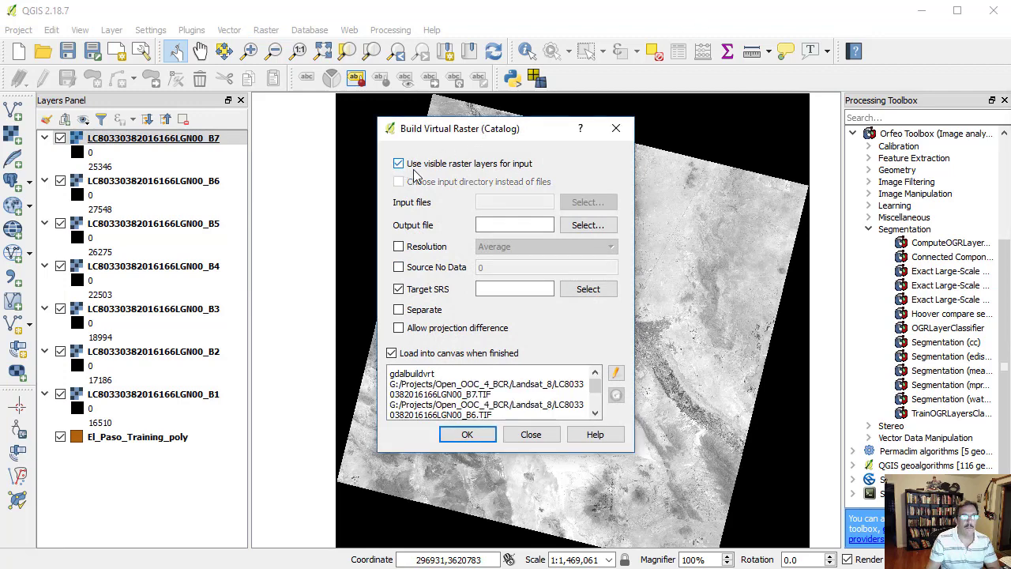
left_click(497, 224)
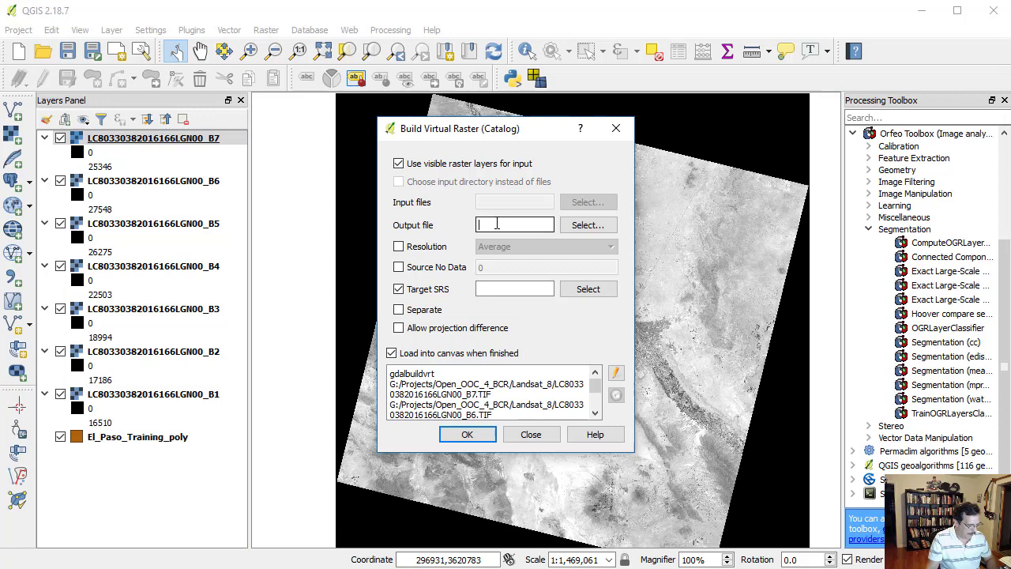
type("El_Paso_L8_7B.tif")
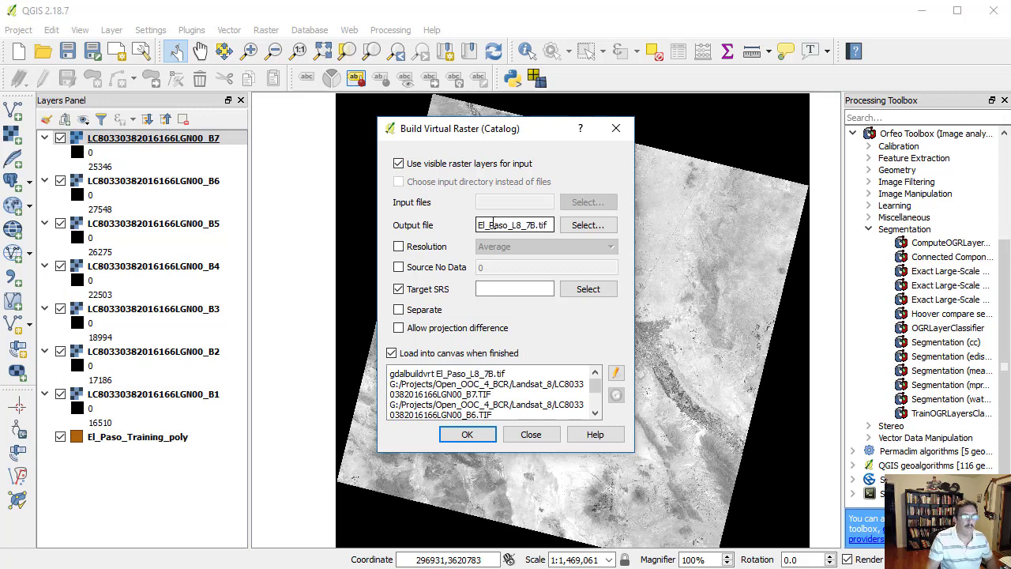
left_click(587, 289)
type("UTM")
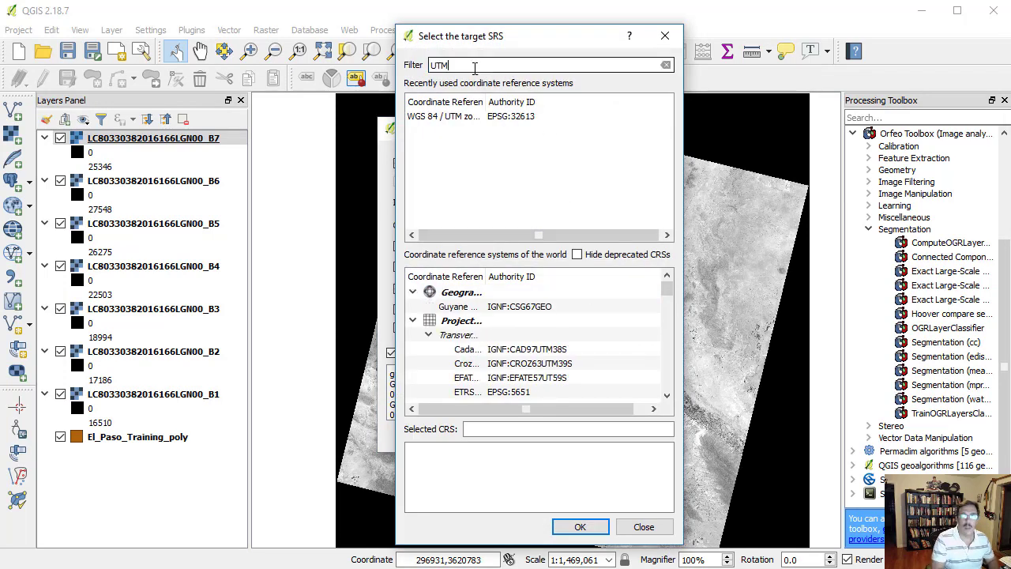
left_click(505, 116)
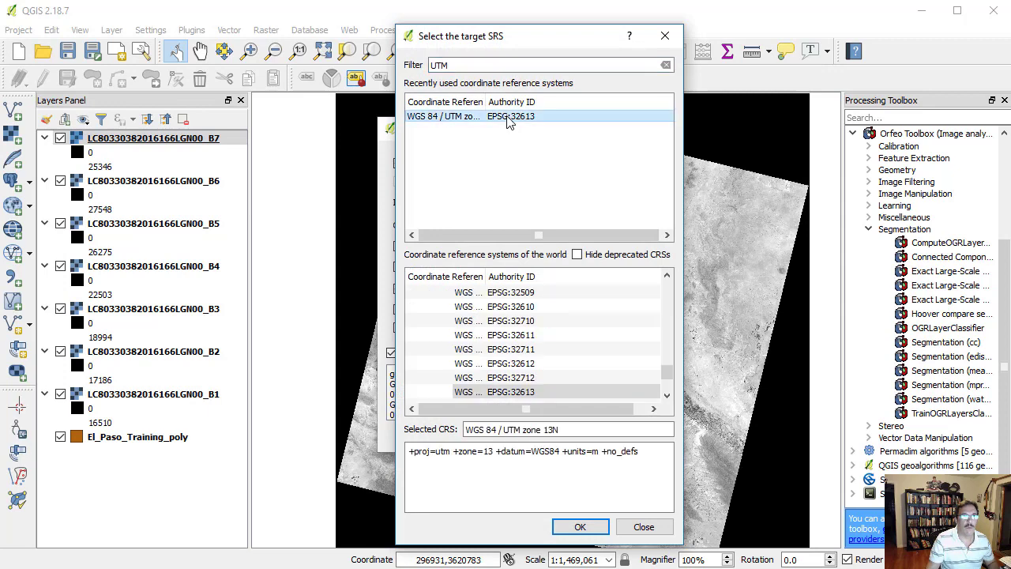
left_click(580, 526)
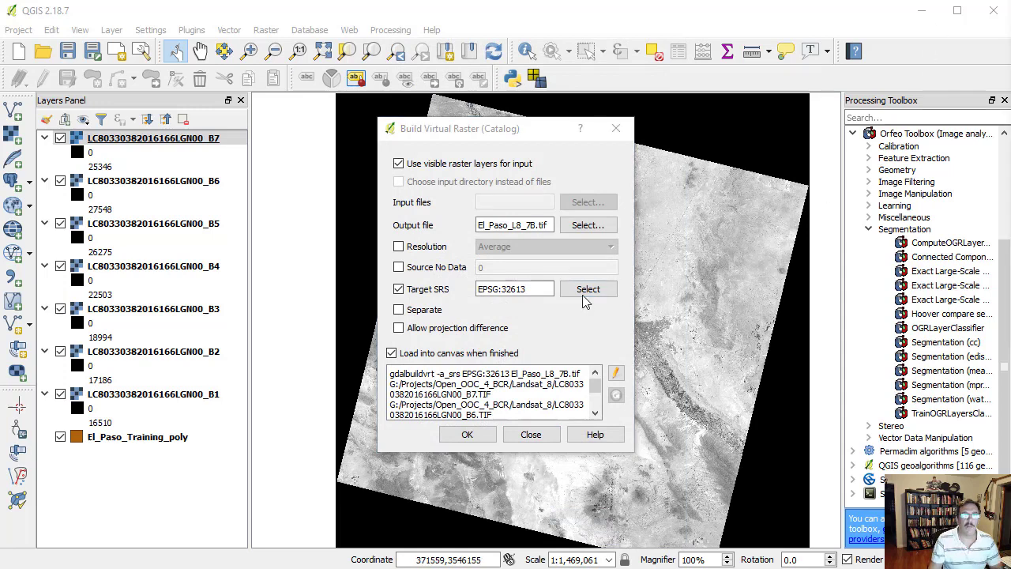
left_click(399, 309)
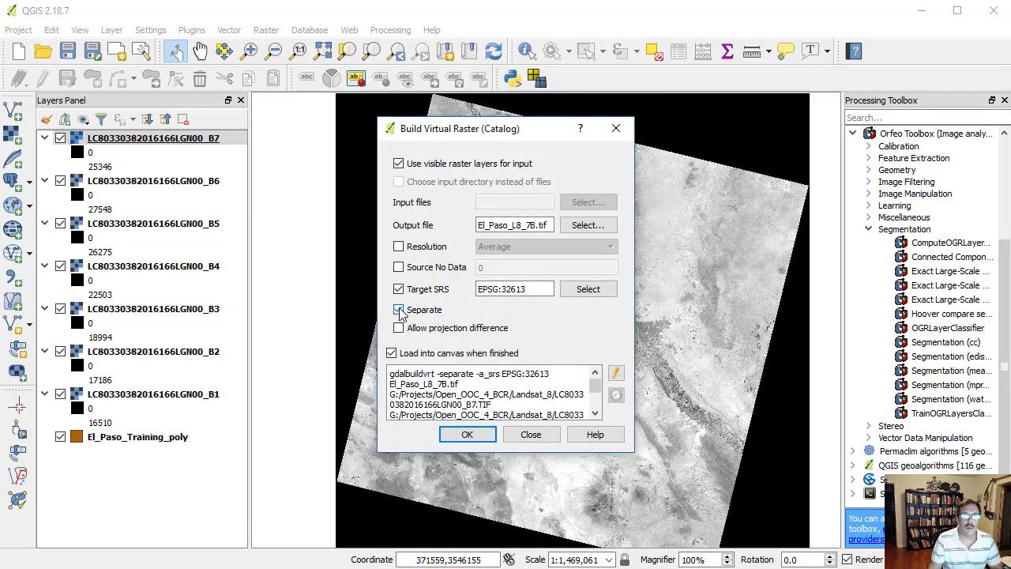
Step: Run the virtual raster build and close the completion notices and dialog
left_click(468, 434)
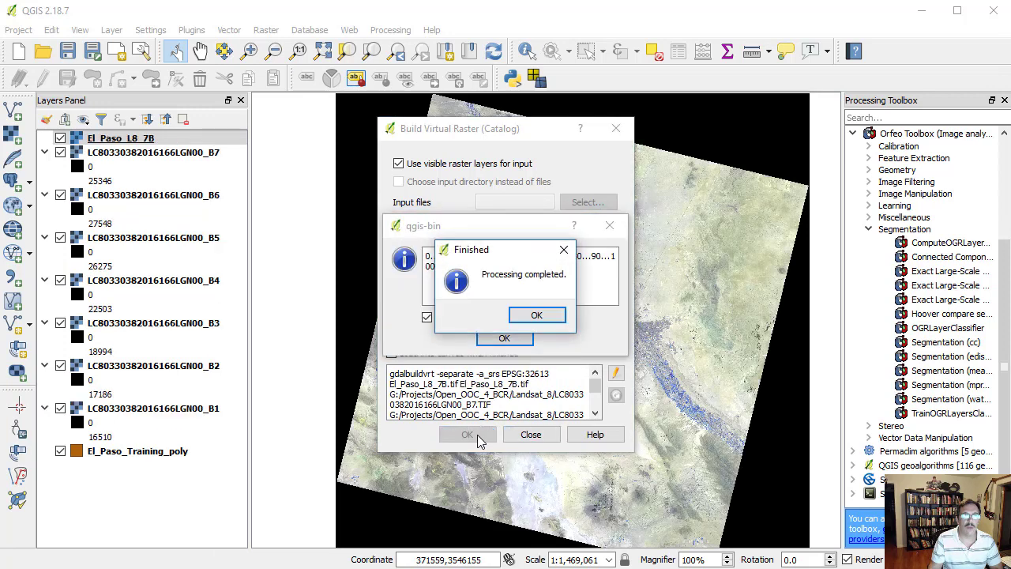
left_click(536, 316)
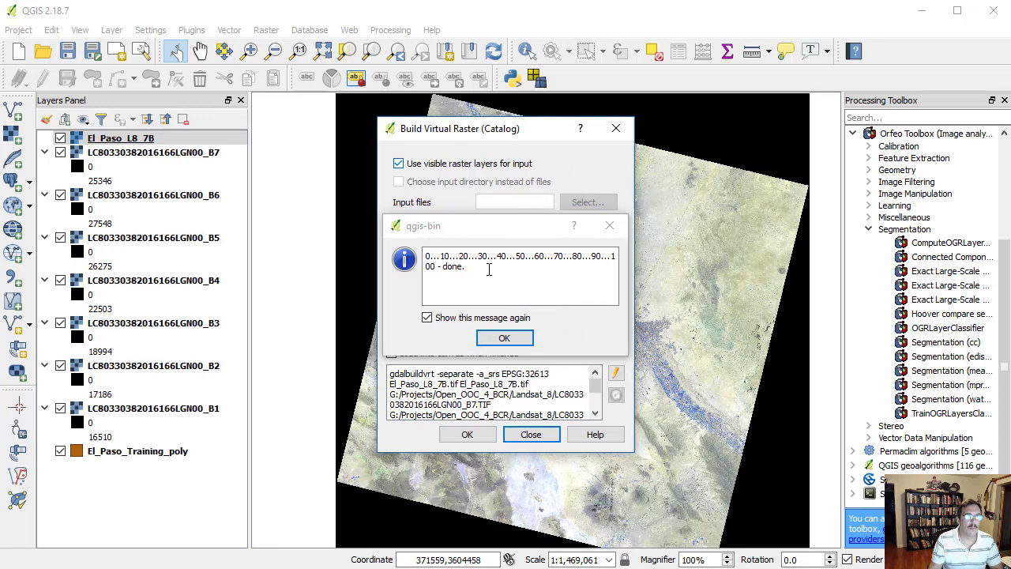
left_click(504, 339)
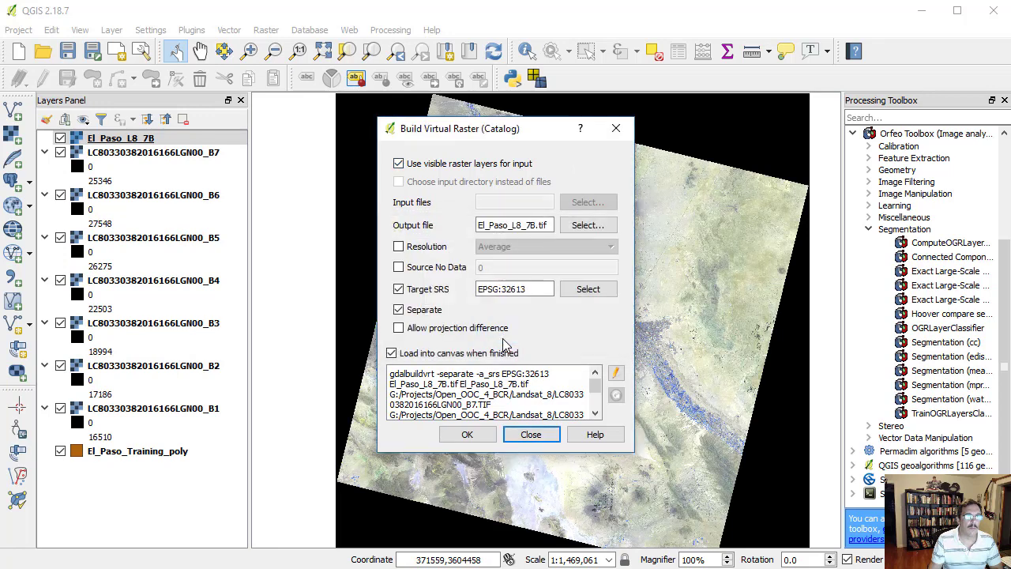
left_click(530, 435)
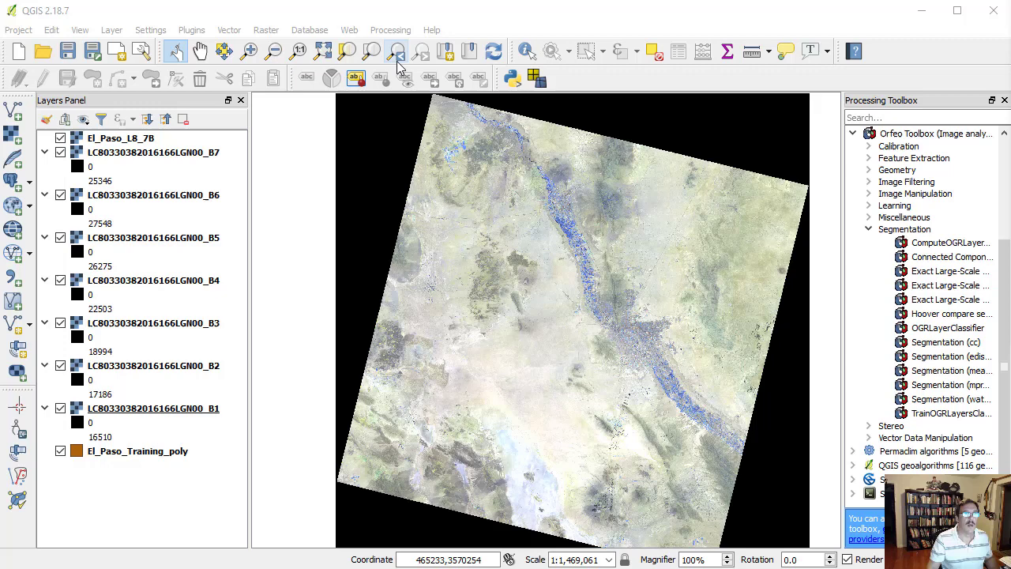
Step: Remove the seven single-band layers B7 through B1 from the Layers Panel
left_click(196, 155)
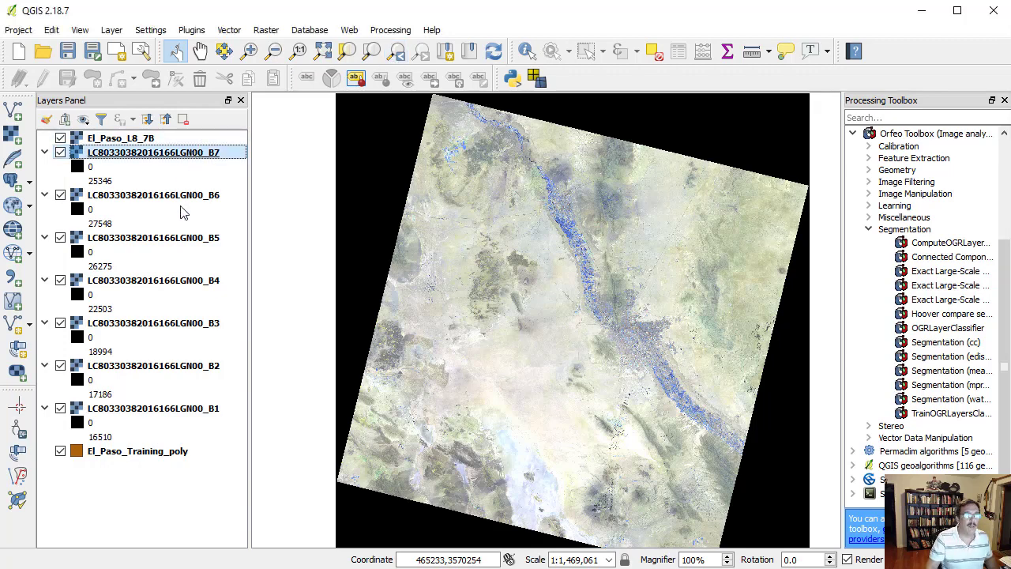
left_click(192, 411, "shift")
right_click(189, 411)
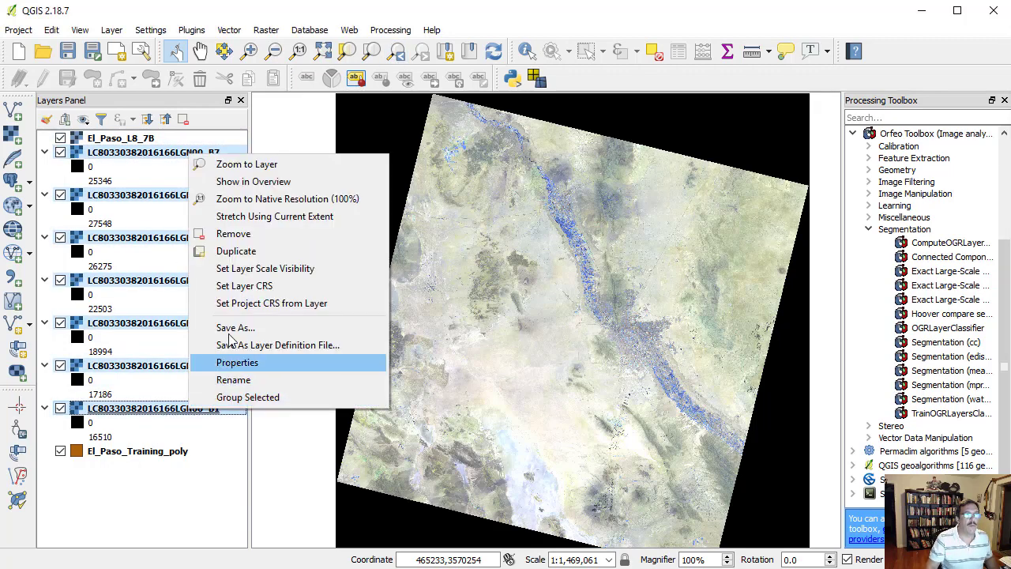
left_click(231, 235)
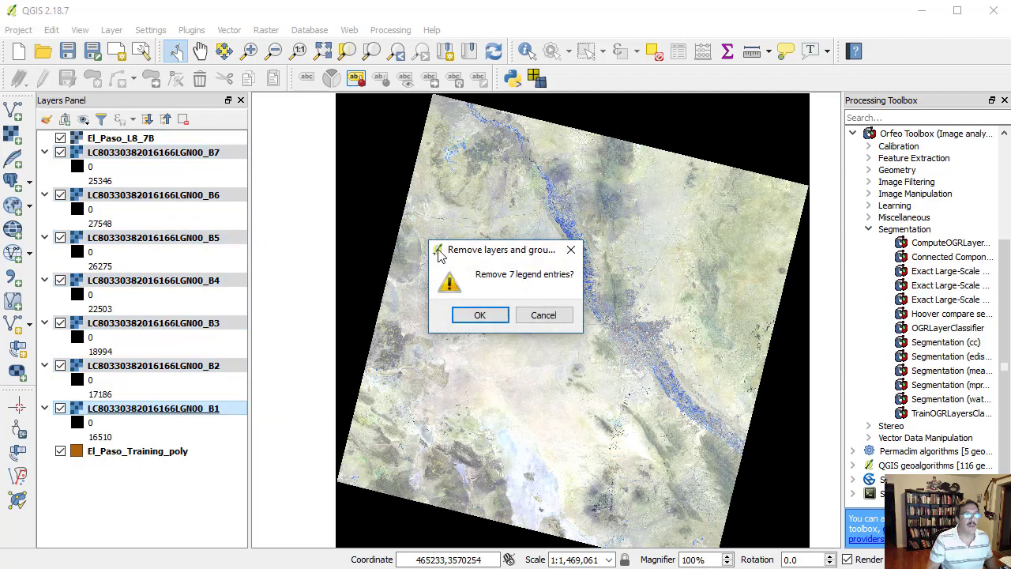
left_click(480, 315)
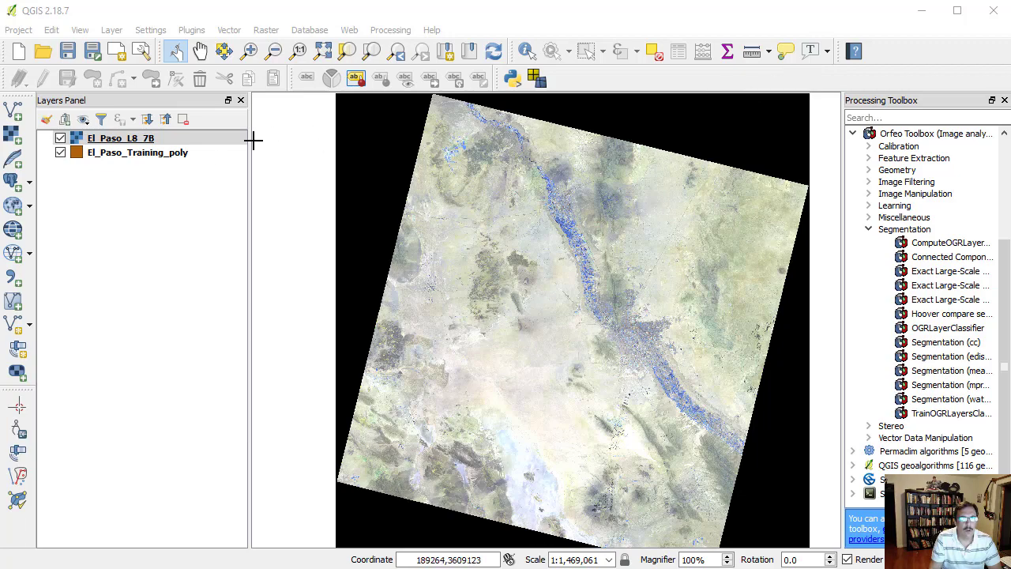
Step: Render El_Paso_L8_7B with bands 4/3/2 as red/green/blue using Stretch to MinMax
left_click(146, 141)
double_click(146, 140)
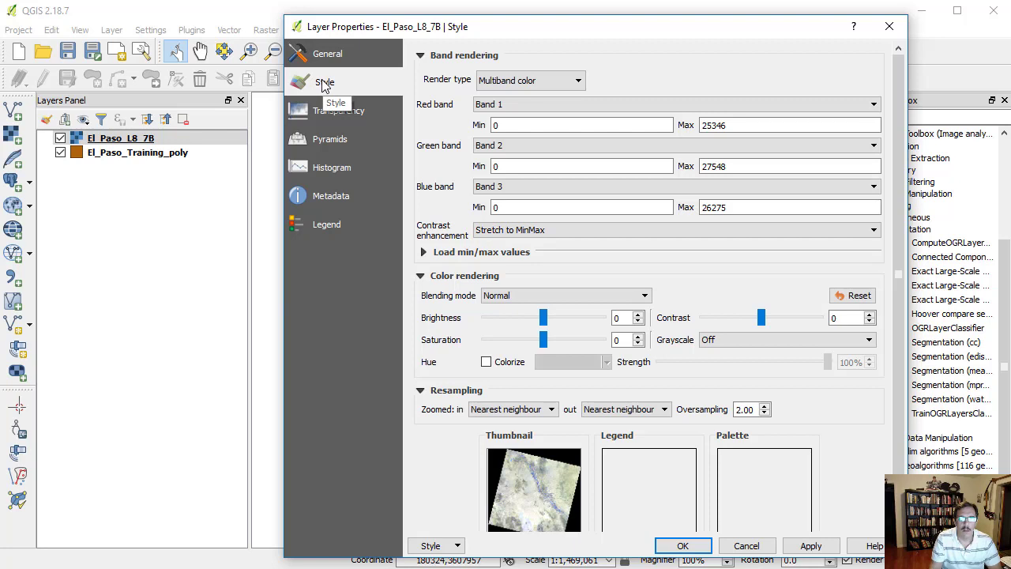
left_click(519, 107)
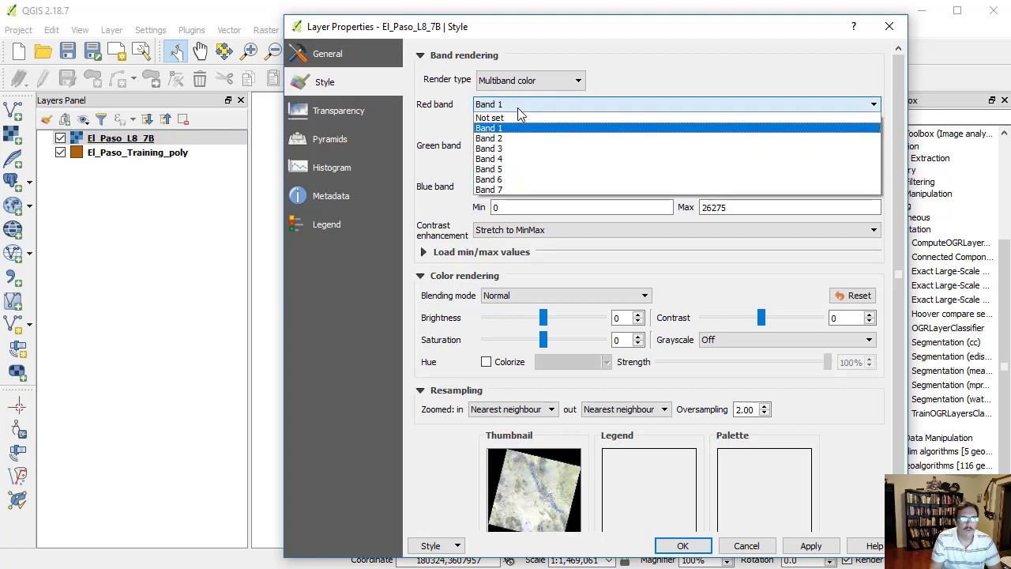
left_click(510, 158)
left_click(514, 150)
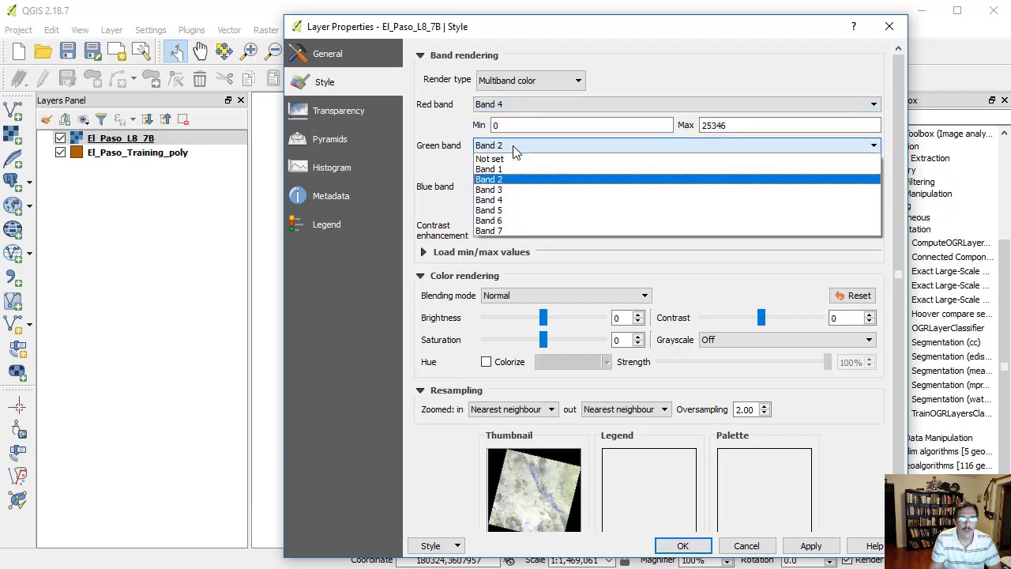
left_click(502, 190)
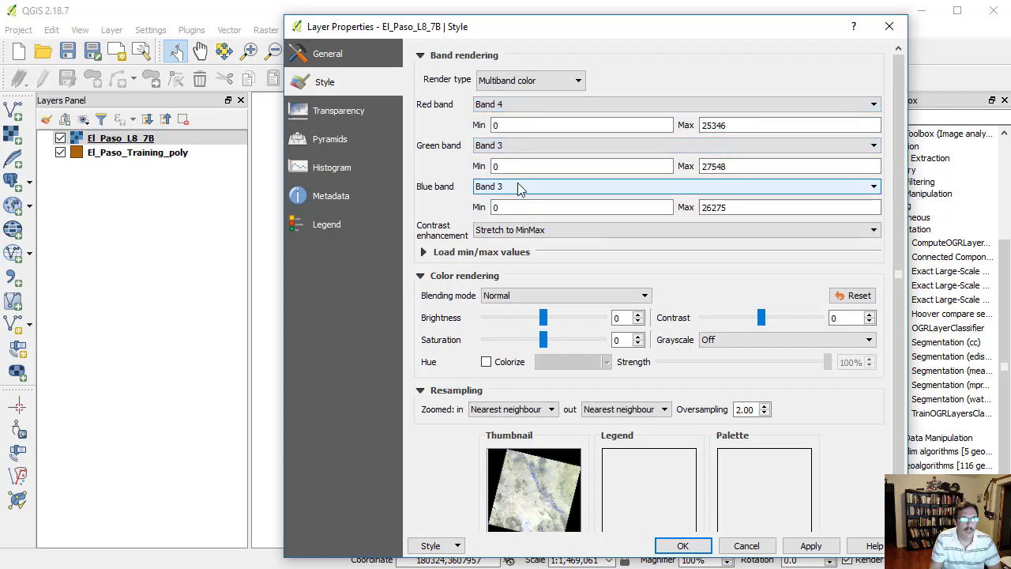
left_click(517, 186)
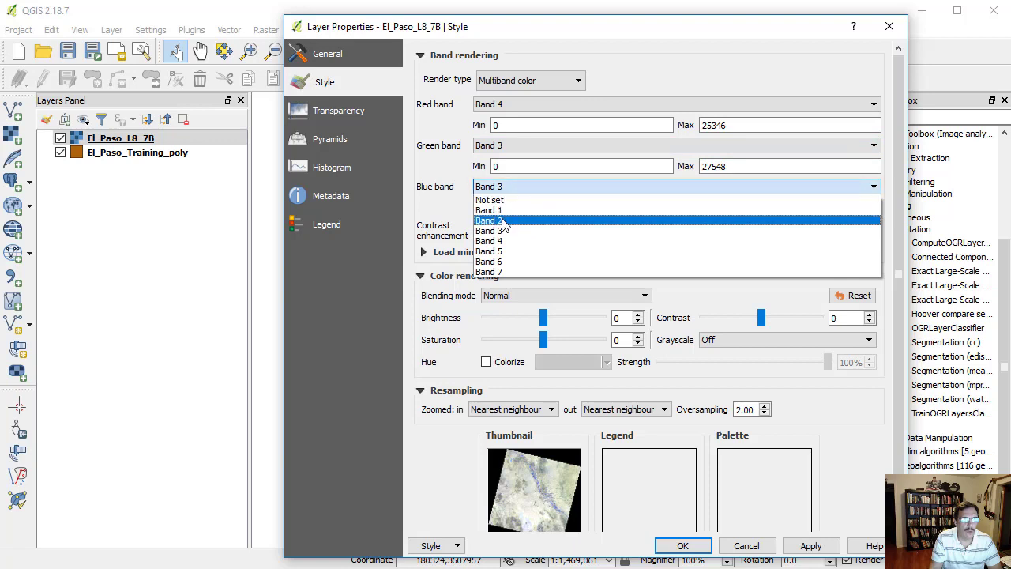
left_click(503, 221)
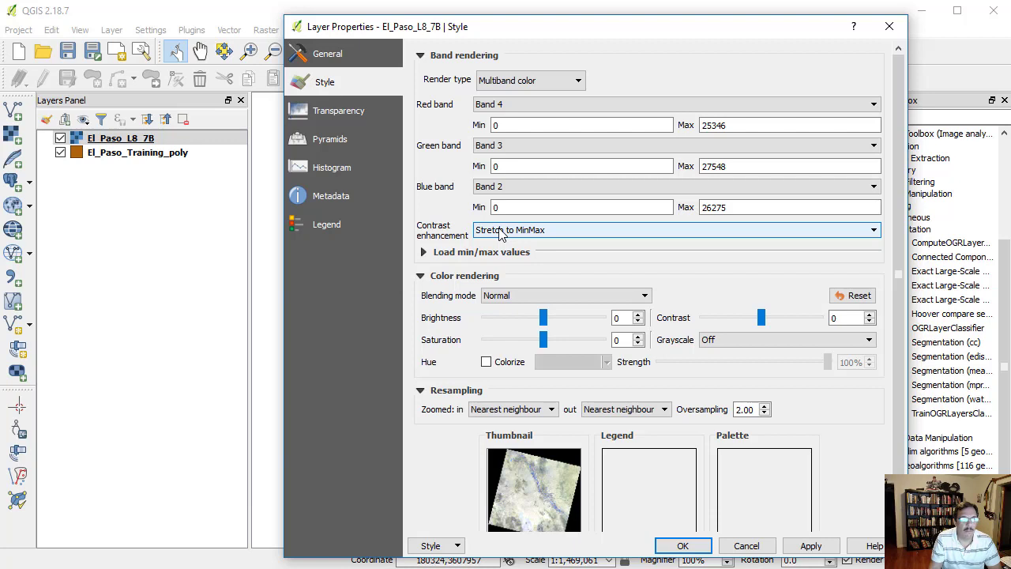
left_click(533, 234)
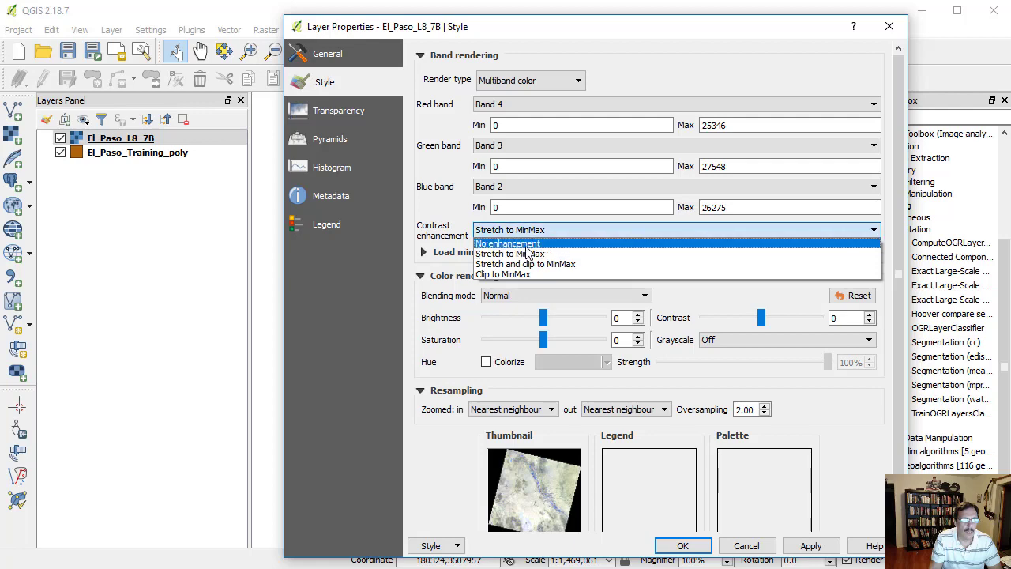
left_click(527, 254)
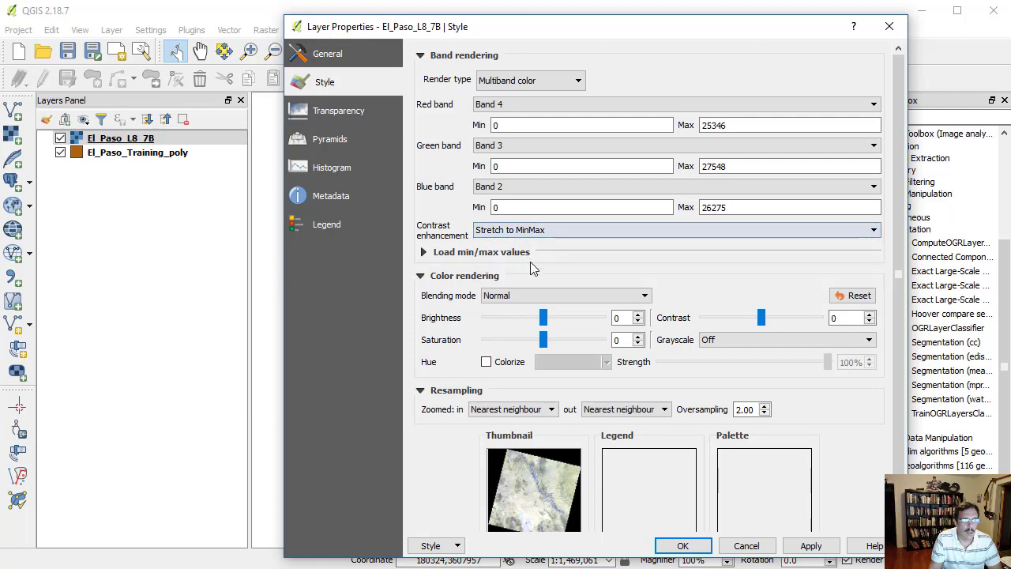
left_click(682, 546)
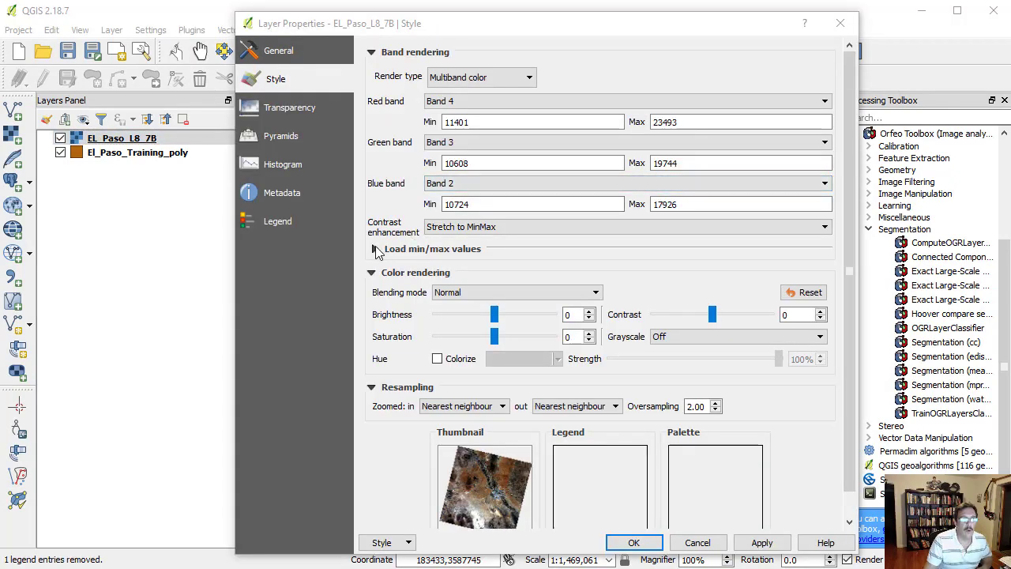
Step: Load min/max values from a 2–98% cumulative count cut and apply
left_click(375, 249)
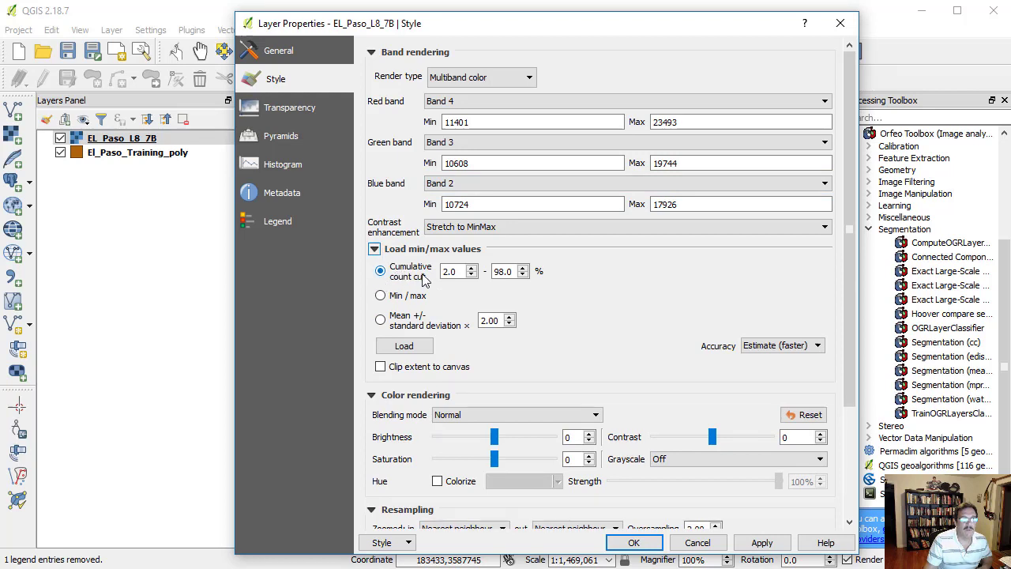
left_click(502, 273)
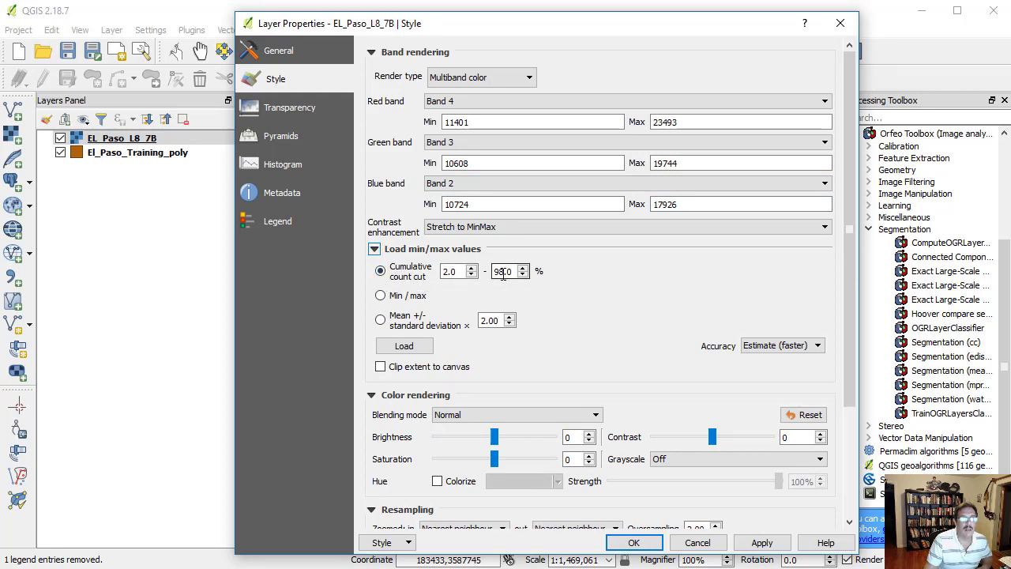
left_click(426, 350)
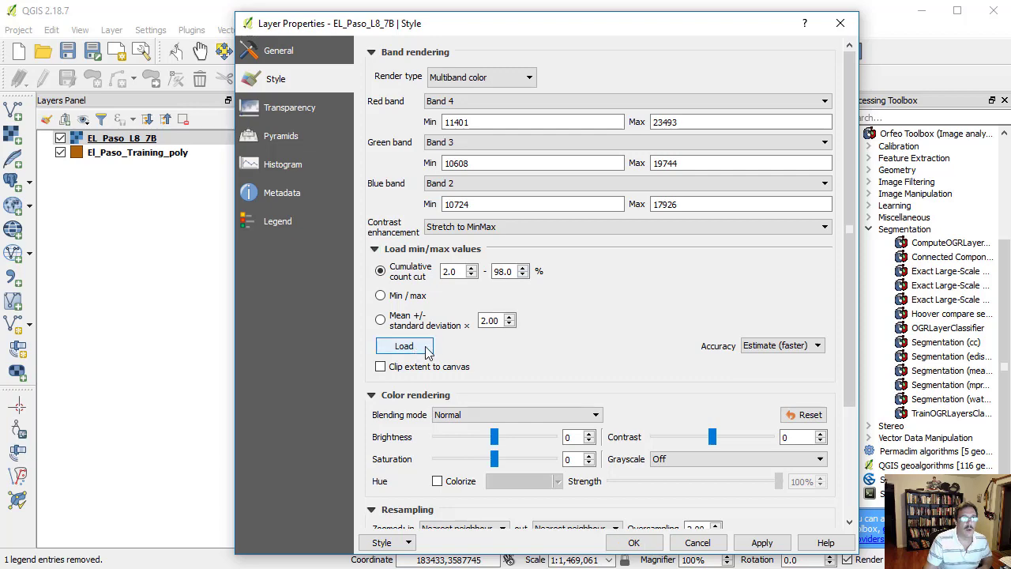
left_click(634, 542)
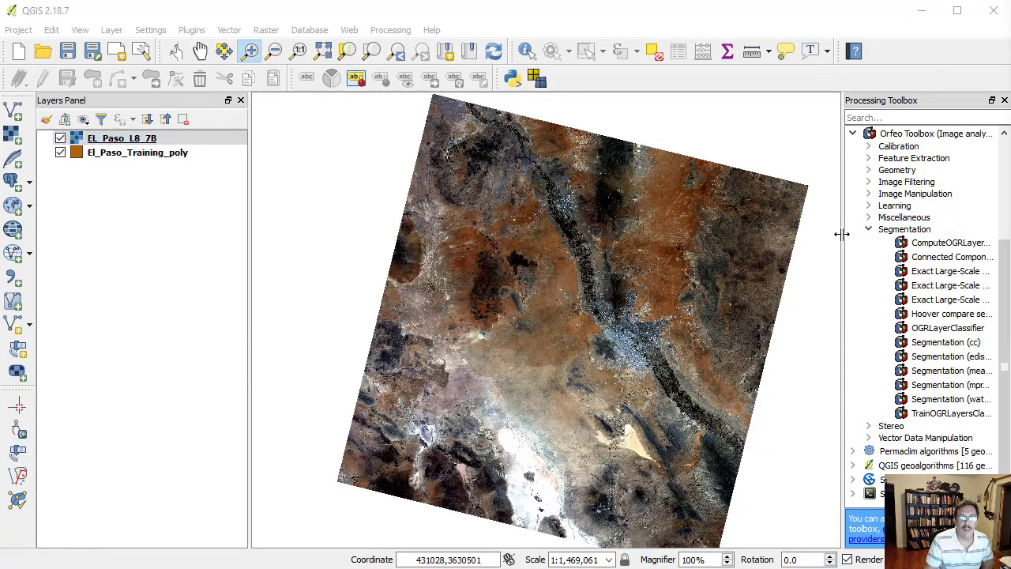
Step: Widen the toolbox and expand Orfeo Image Filtering to reveal mean-shift smoothing step 1
left_click_drag(841, 234, 682, 221)
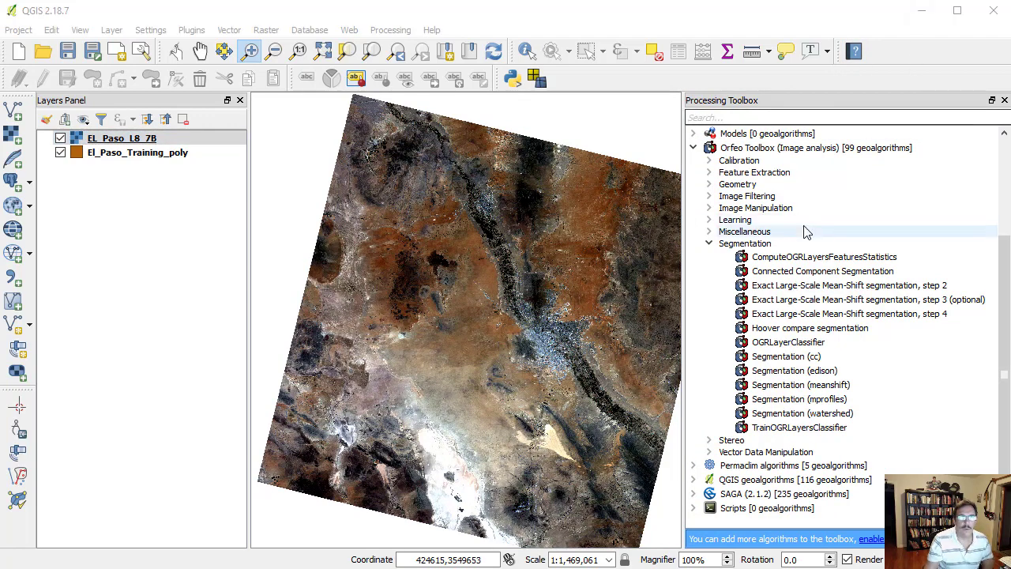
left_click(708, 196)
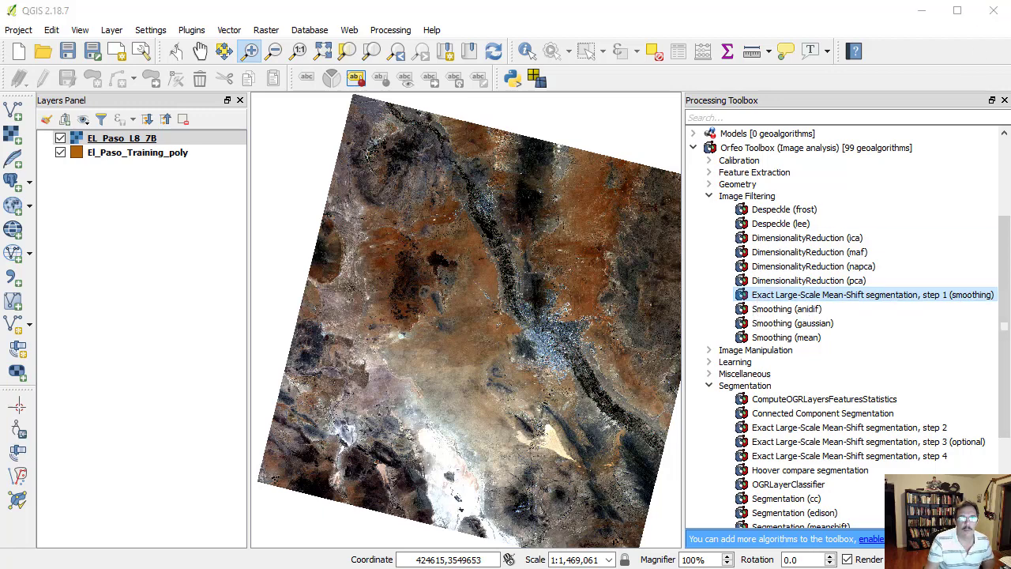
Step: Open Exact Large-Scale Mean-Shift smoothing step 1, review its Help tab, and return to Parameters
double_click(898, 297)
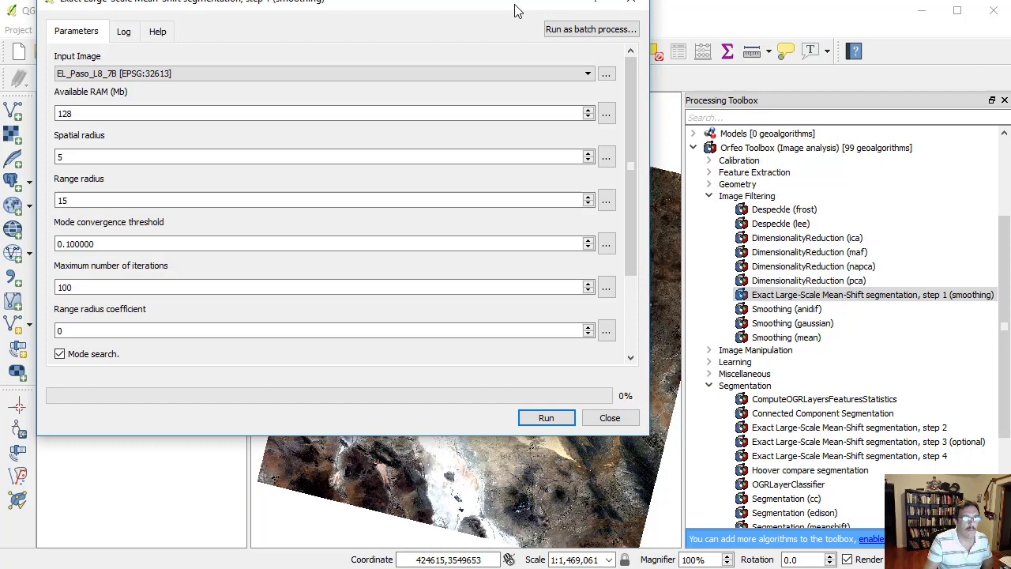
left_click_drag(501, 5, 610, 108)
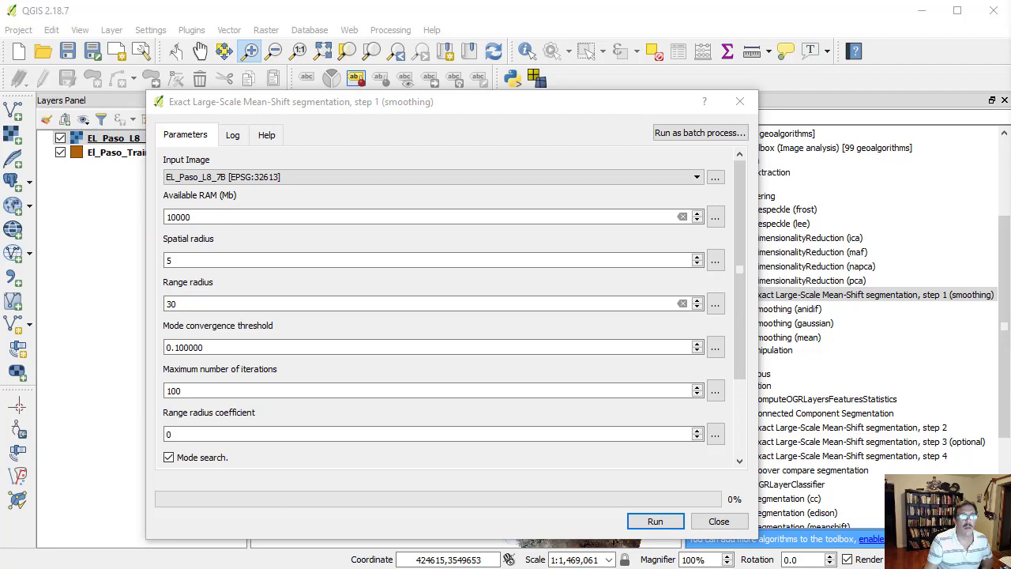
mouse_move(737, 208)
left_mouse_down()
mouse_move(733, 302)
mouse_move(737, 192)
left_mouse_up()
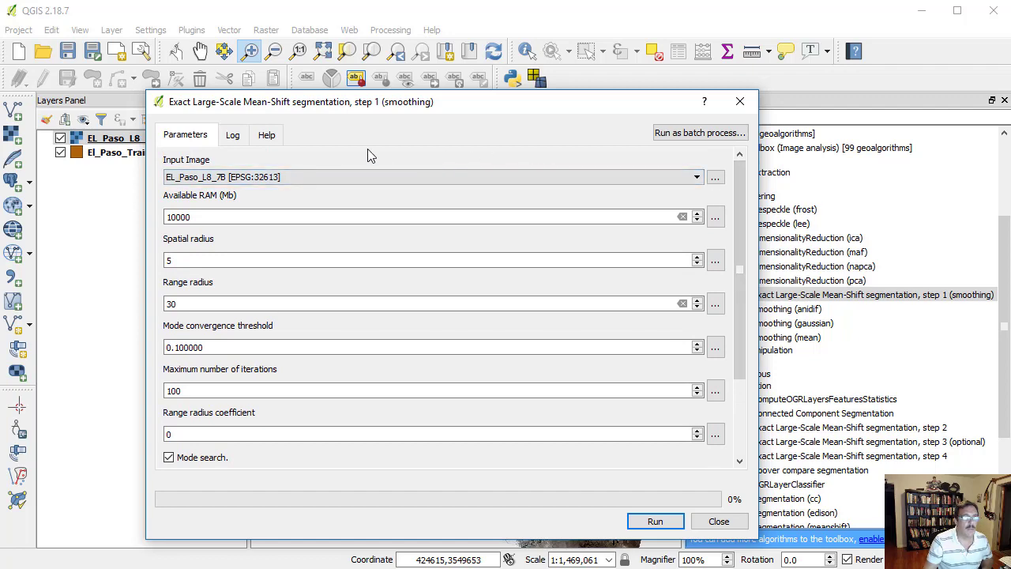
left_click(267, 135)
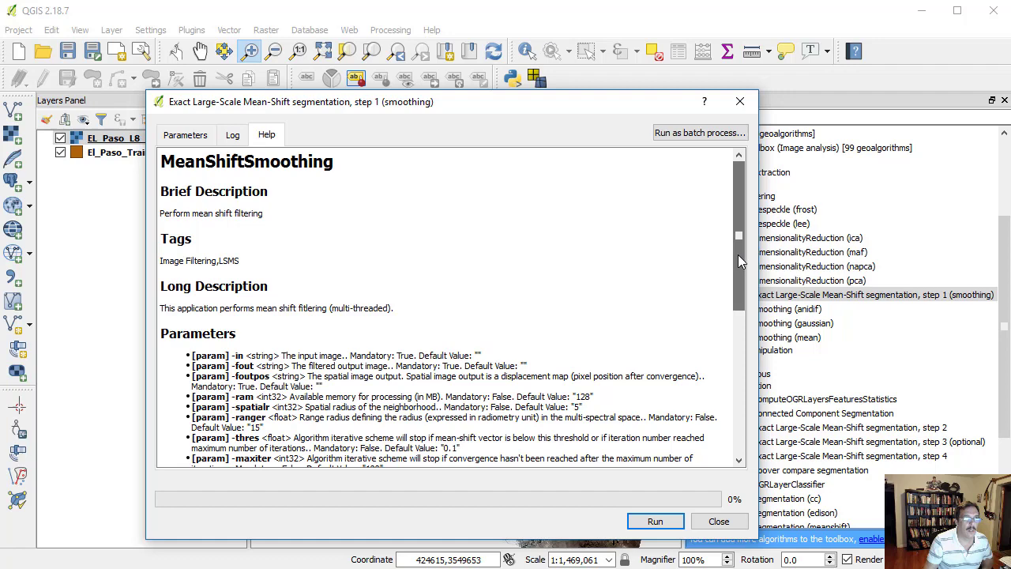
left_click_drag(737, 254, 739, 377)
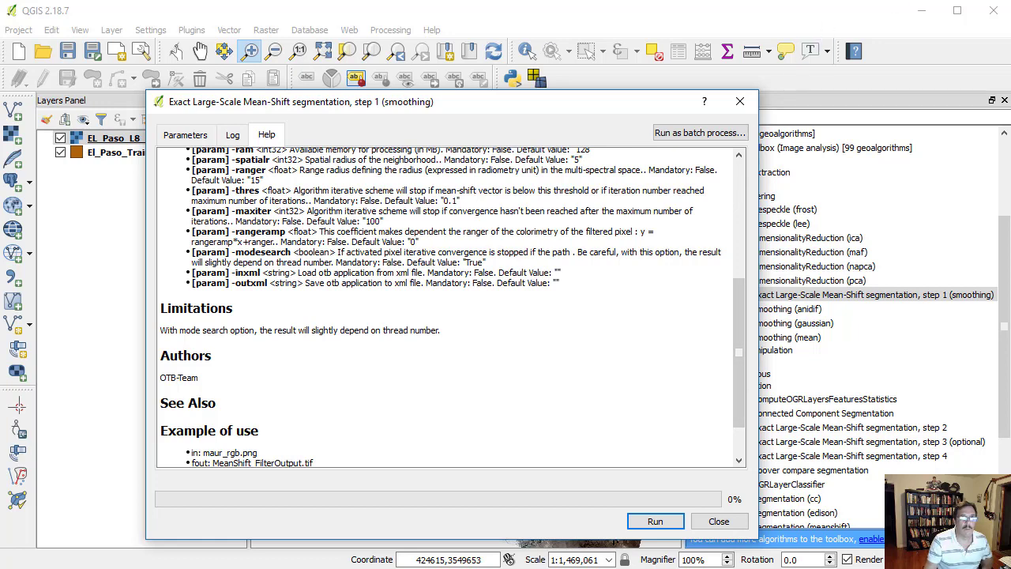
key("ctrl+Tab")
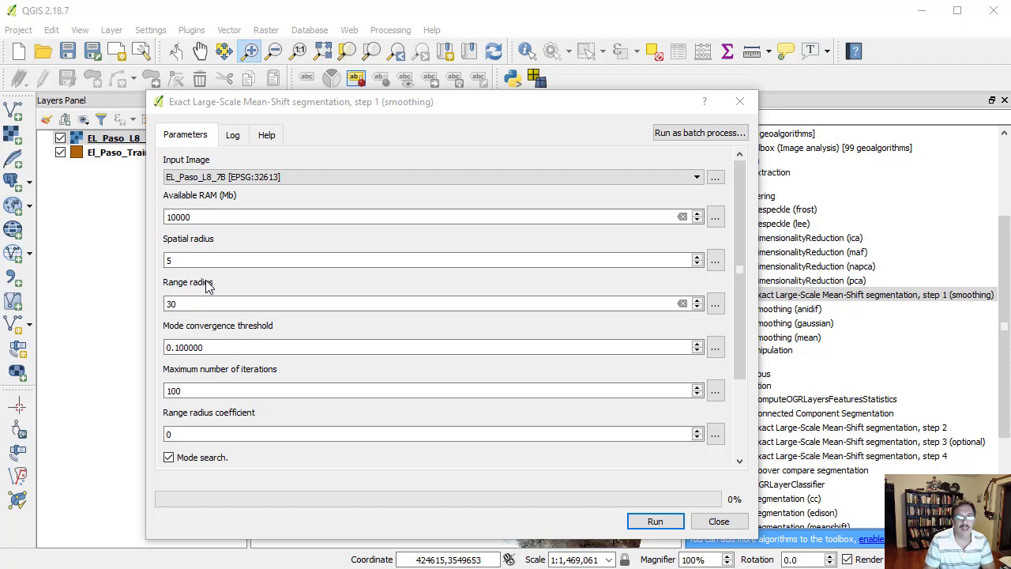
left_click(269, 137)
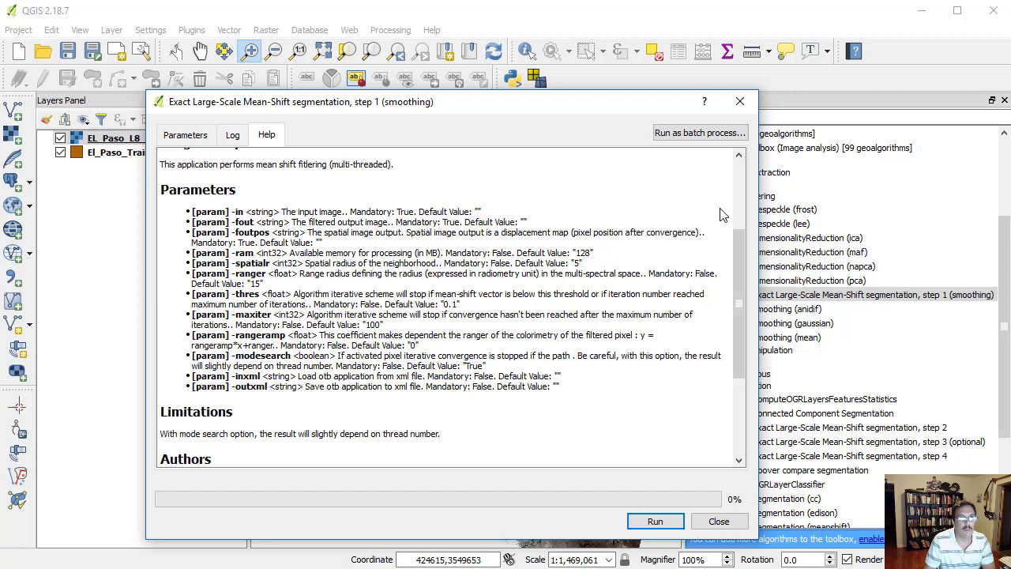
left_click(185, 135)
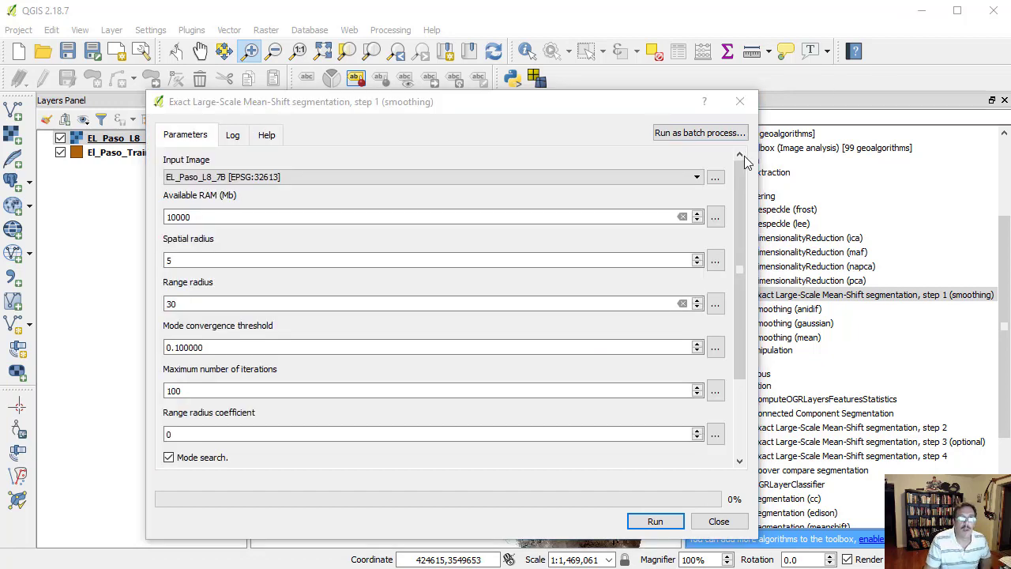
scroll(737, 188, "down", 5)
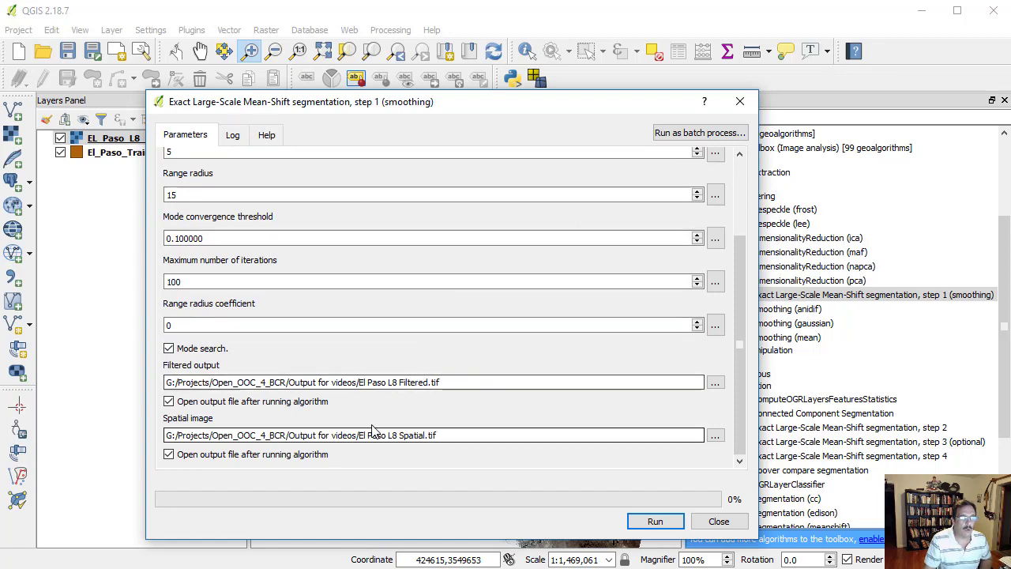
Step: Run the mean-shift smoothing and close the algorithm dialog
left_click(656, 522)
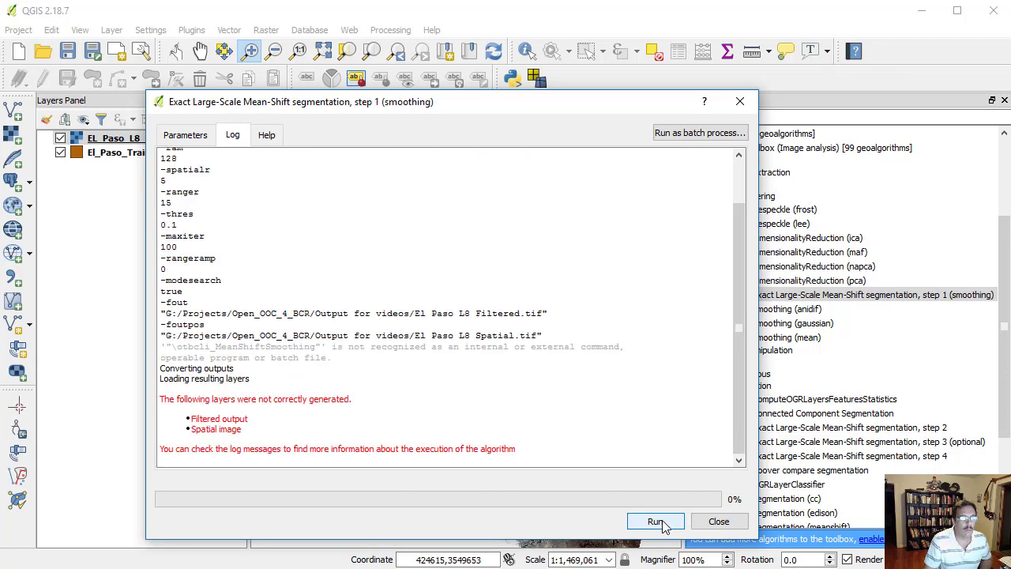
left_click(658, 523)
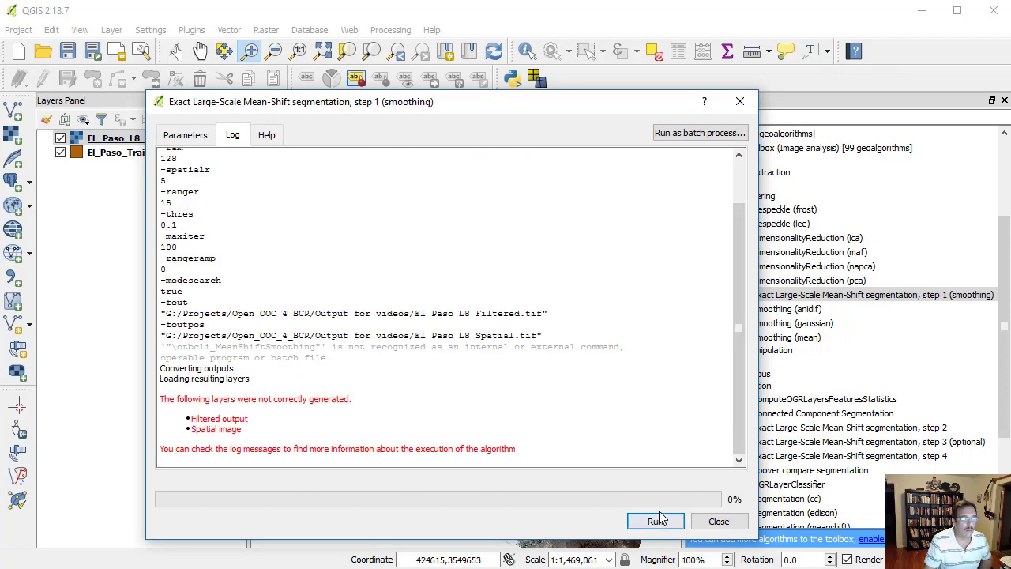
left_click(717, 521)
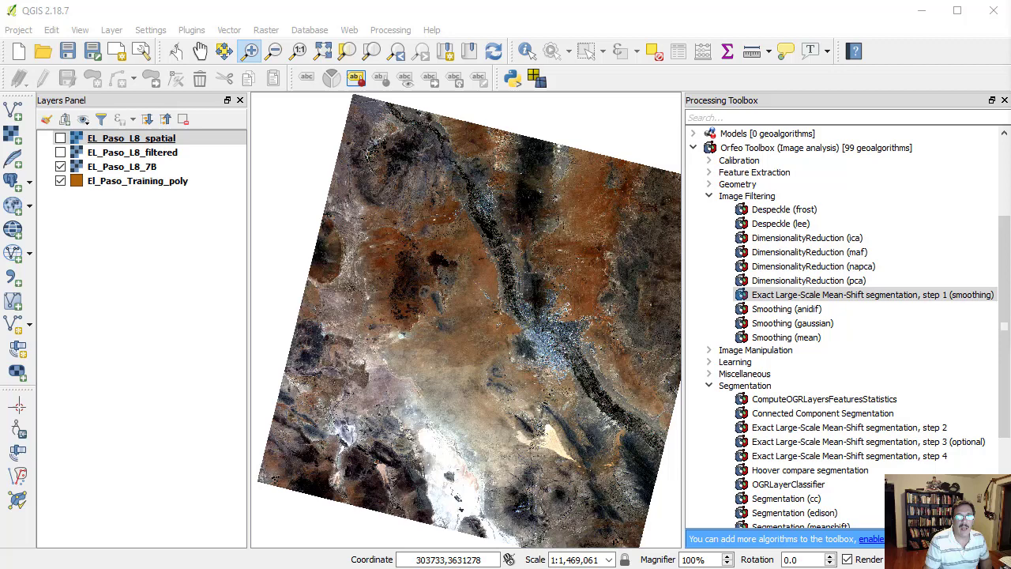
Step: Display EL_Paso_L8_filtered on the map, toggling EL_Paso_L8_spatial on and back off
left_click(60, 152)
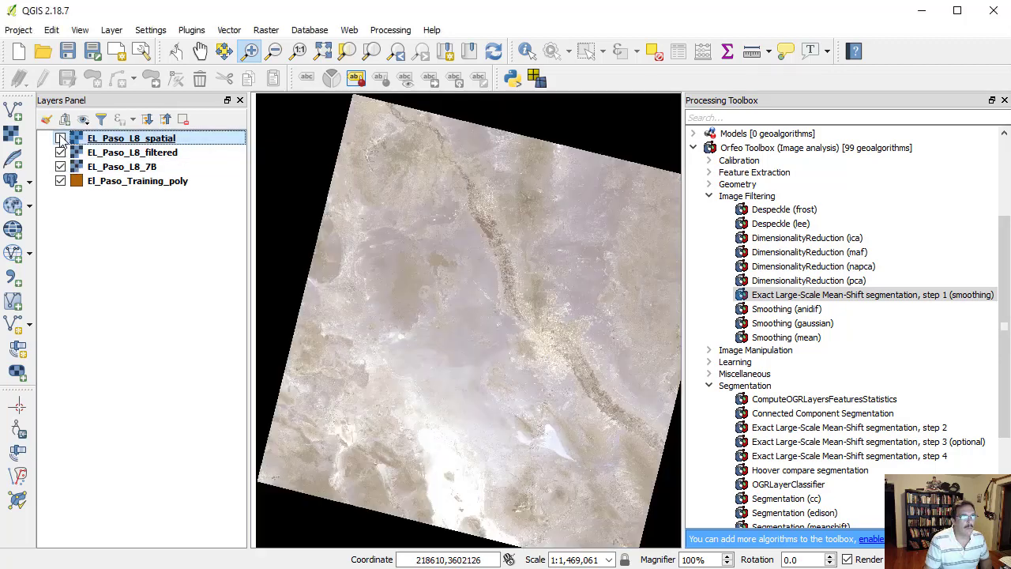
left_click(61, 138)
left_click(61, 139)
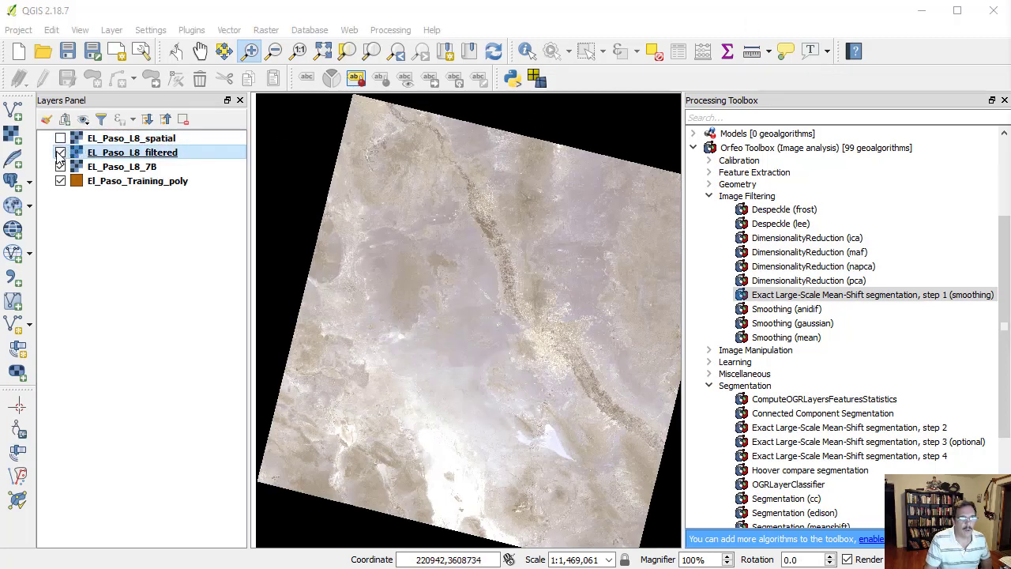
Step: Check EL_Paso_L8_filtered's band styling without changes, then collapse the Image Filtering group
double_click(115, 153)
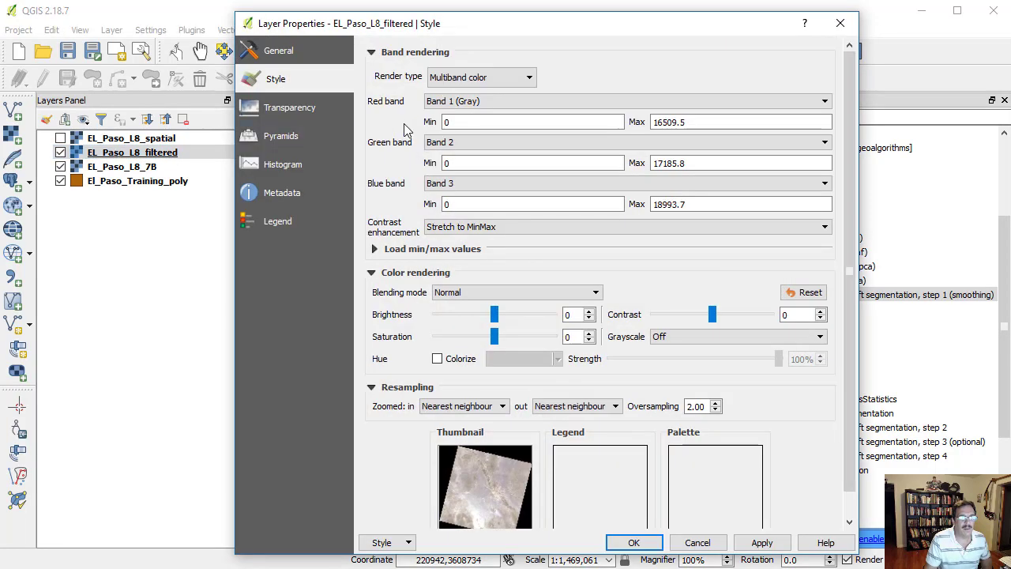
left_click(519, 103)
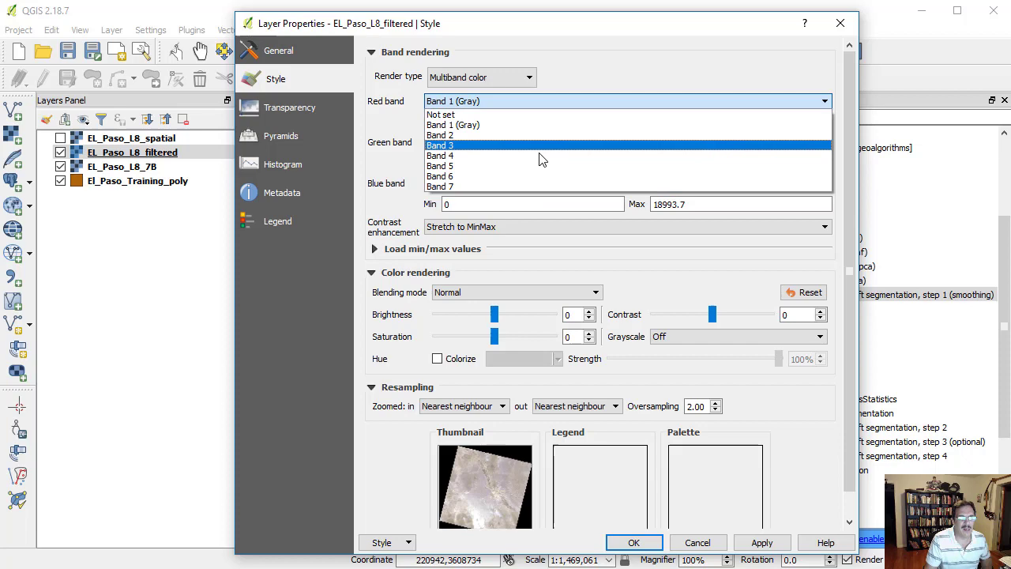
left_click(633, 544)
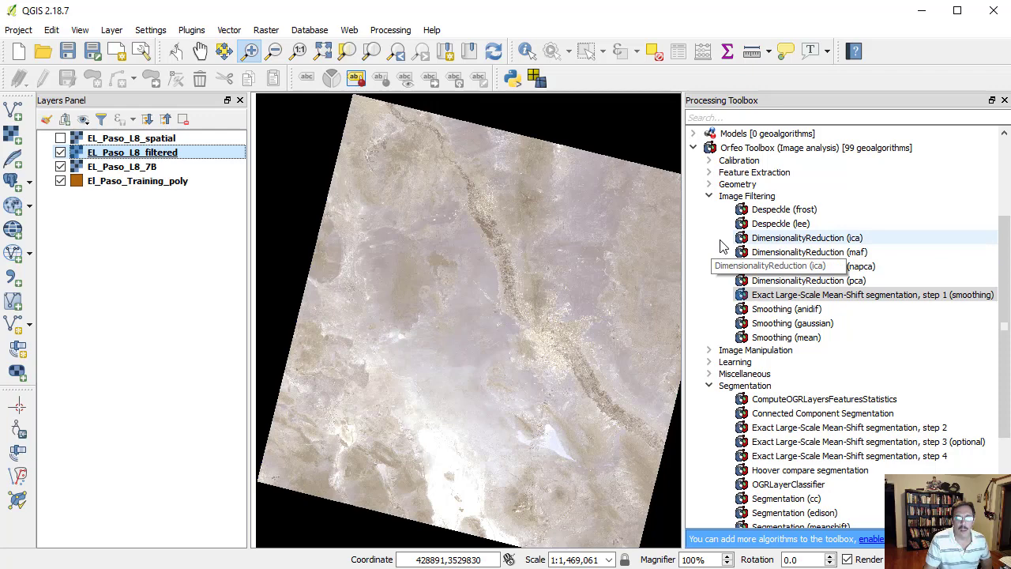
left_click(709, 196)
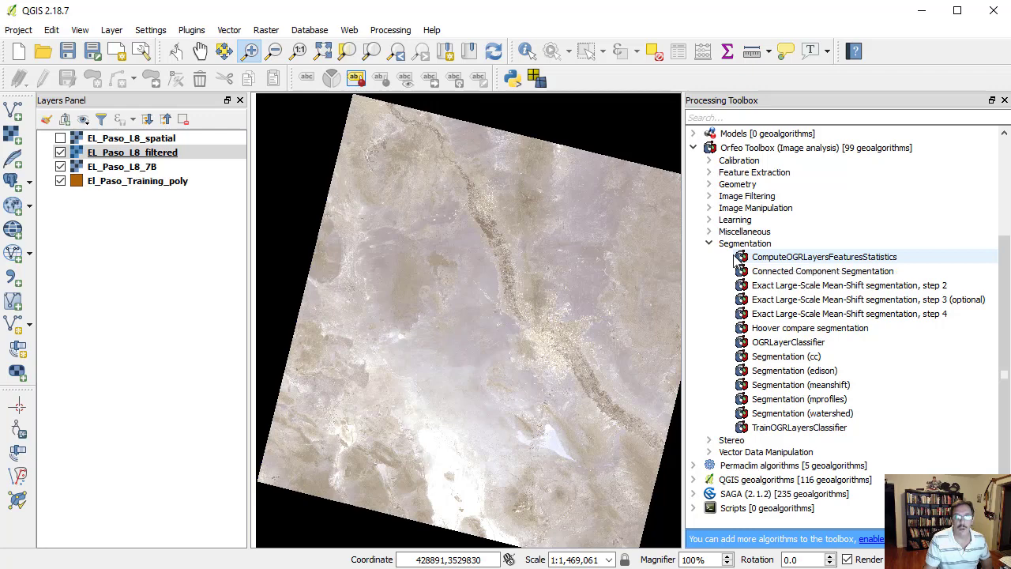
left_click(744, 120)
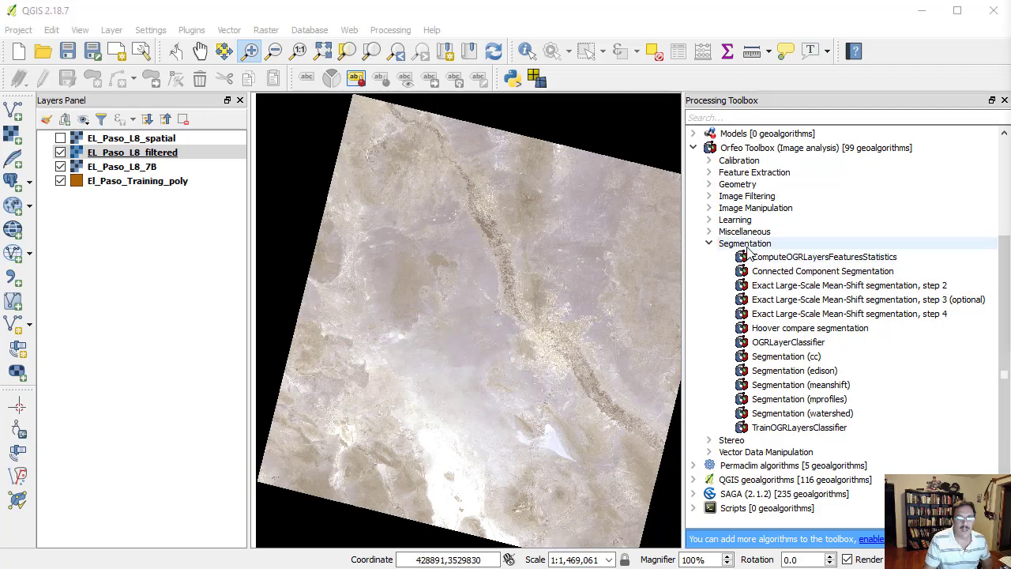
Step: Open Mean-Shift segmentation step 2 with EL_Paso_L8_filtered as the filtered image
double_click(893, 287)
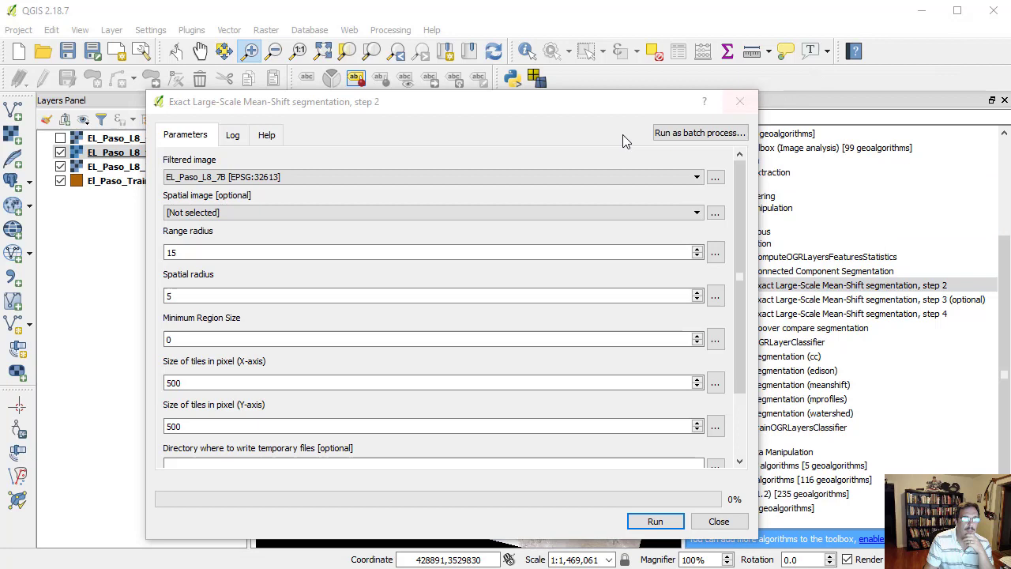
left_click(695, 179)
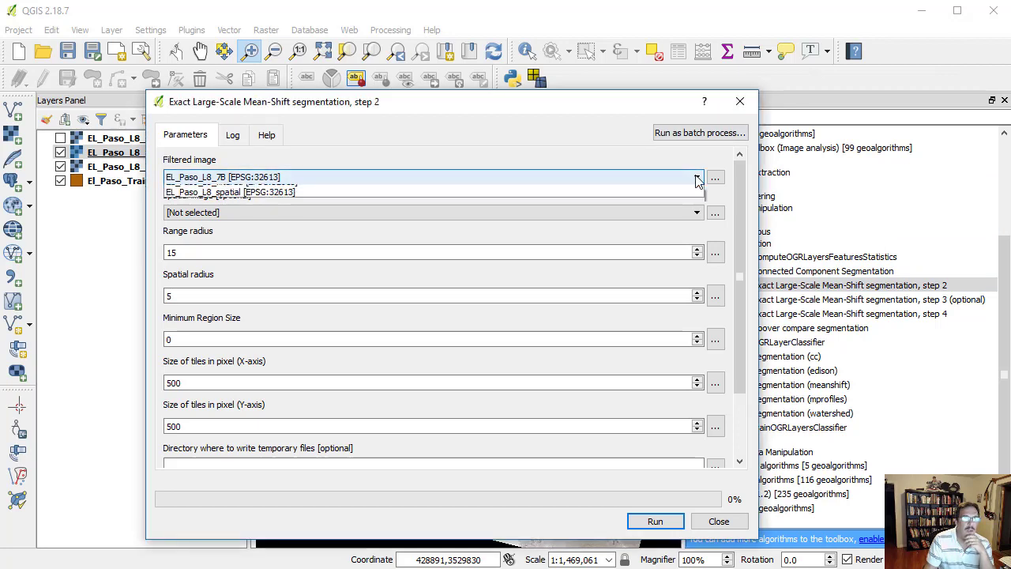
left_click(672, 203)
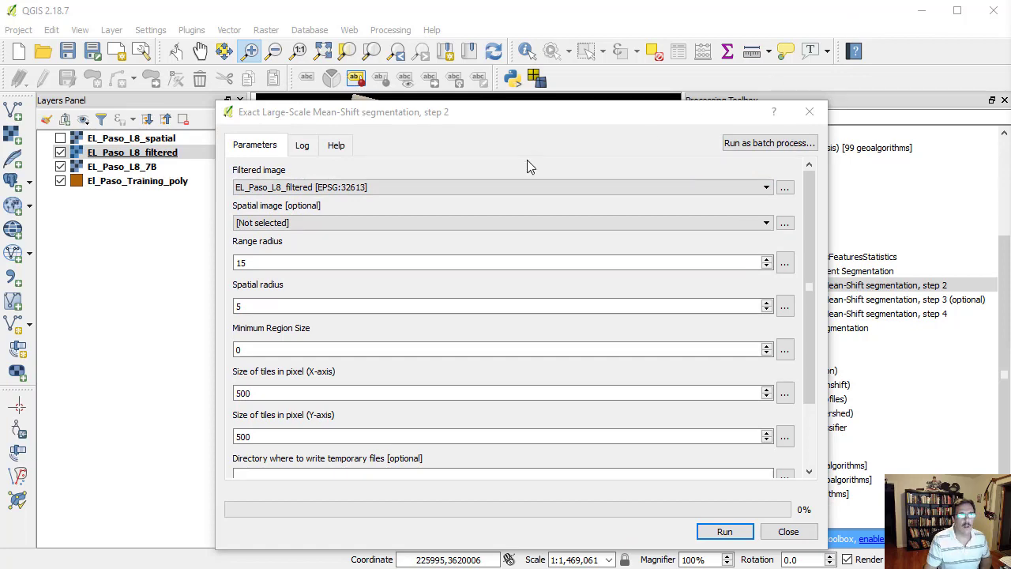
Step: Review EL_Paso_L8_filtered's general information, band styling and histogram without changes
left_click(168, 157)
double_click(168, 157)
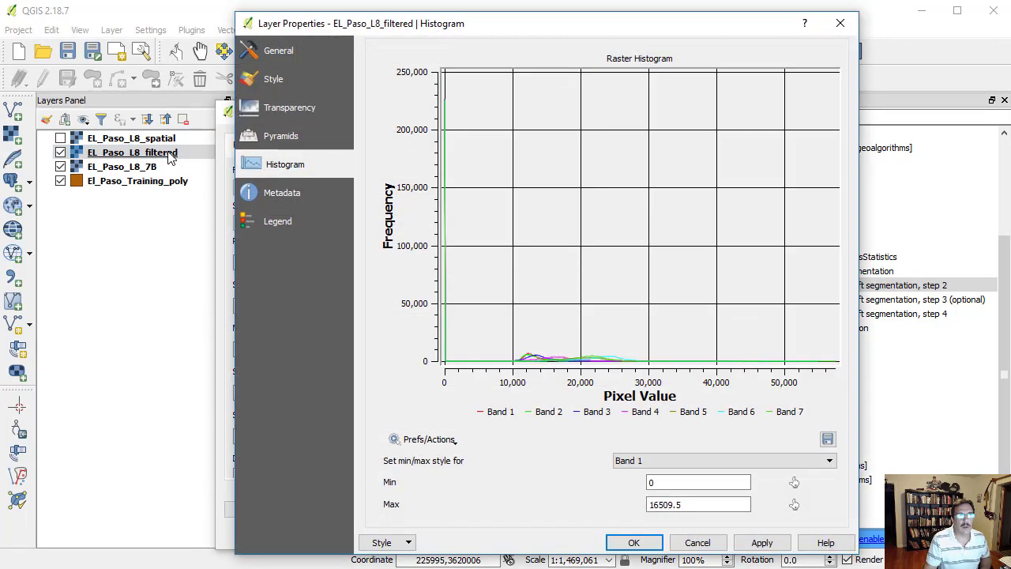
left_click(280, 51)
left_click(274, 80)
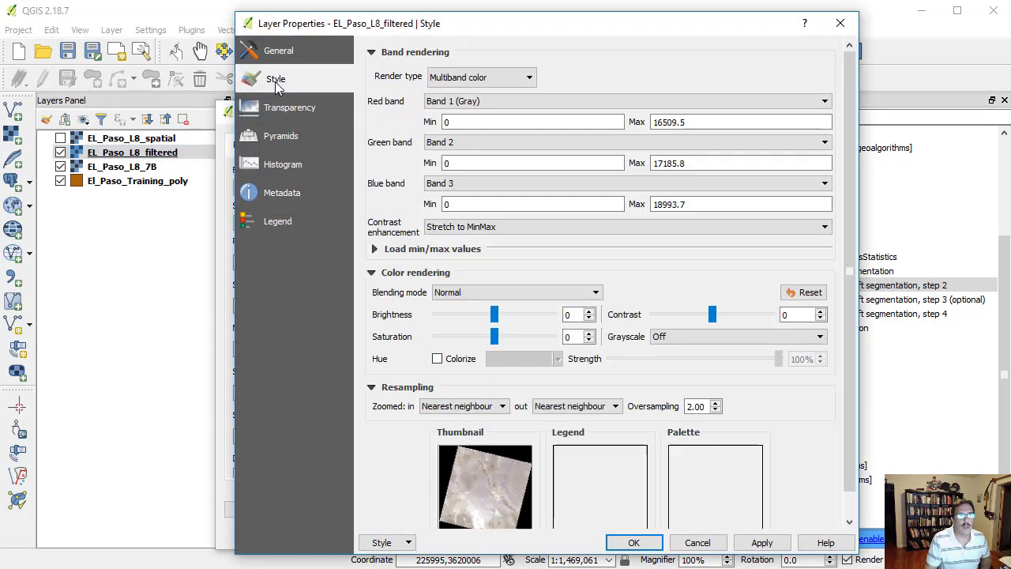
left_click(289, 172)
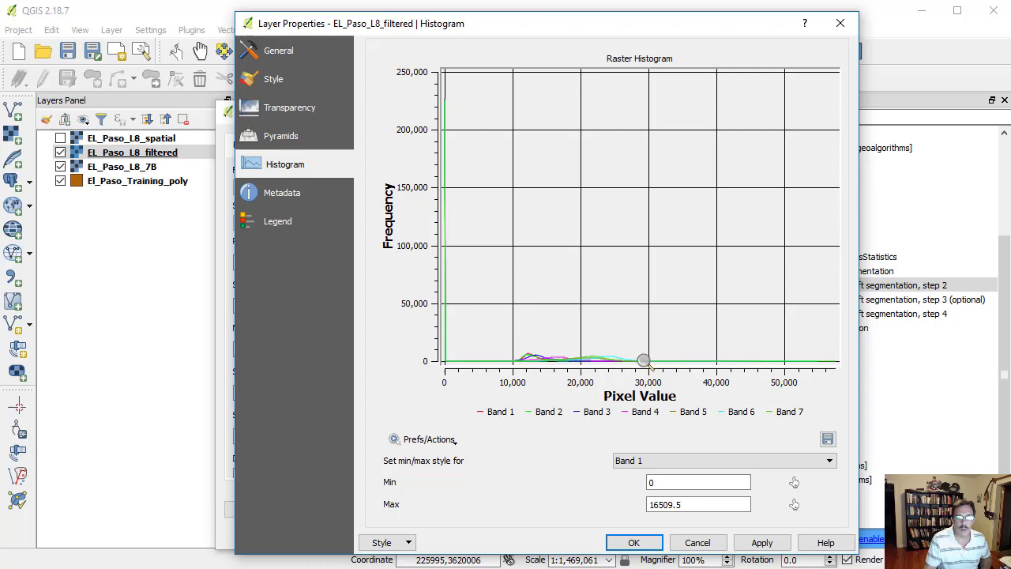
left_click(635, 544)
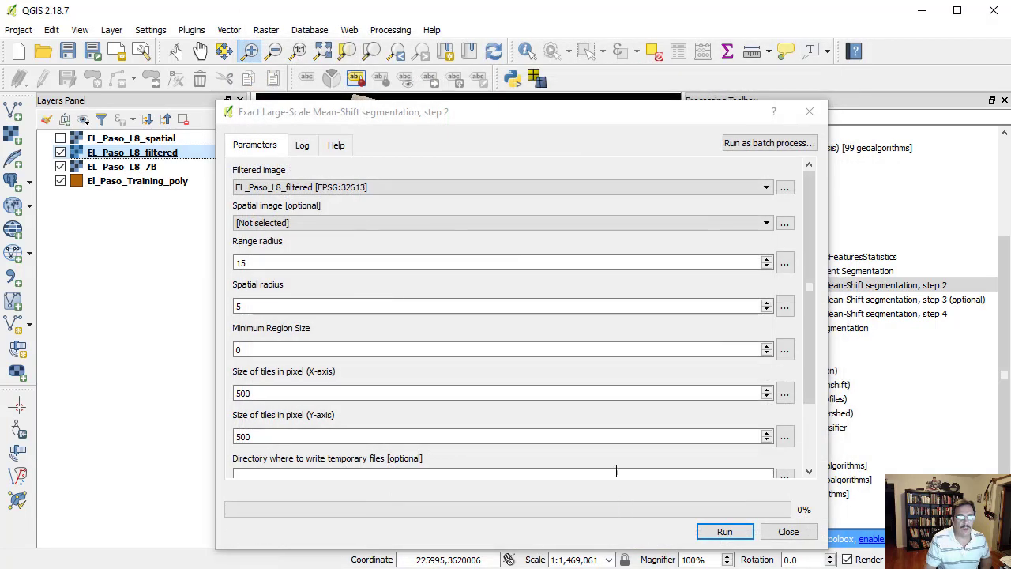
Step: Set the step 2 Range radius to 1500
scroll(272, 261, "up", 5)
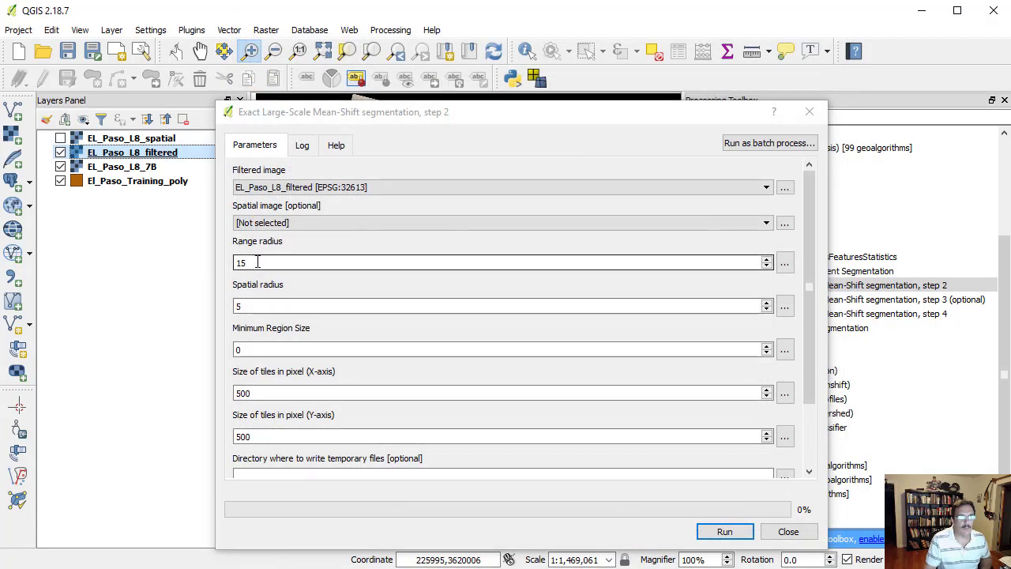
left_click(258, 262)
type("00")
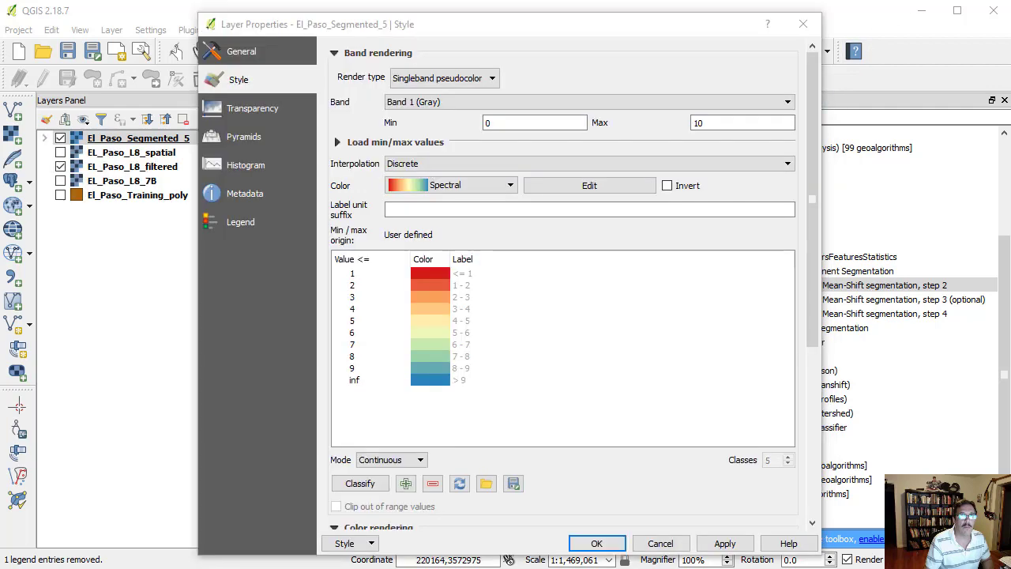
Step: Style El_Paso_Segmented_5 as singleband pseudocolor with the Spectral ramp over 0–10
left_click(492, 80)
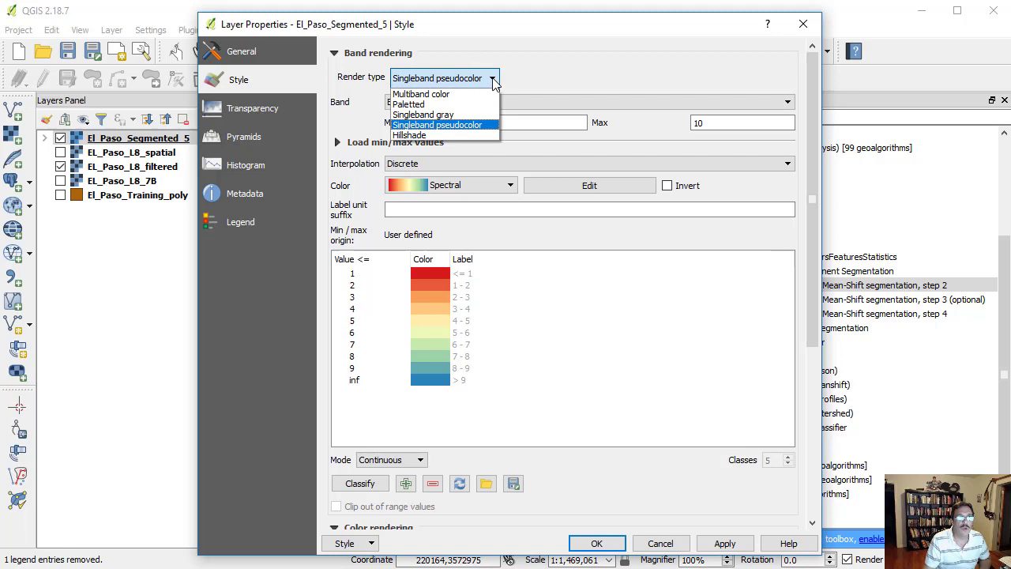
left_click(478, 125)
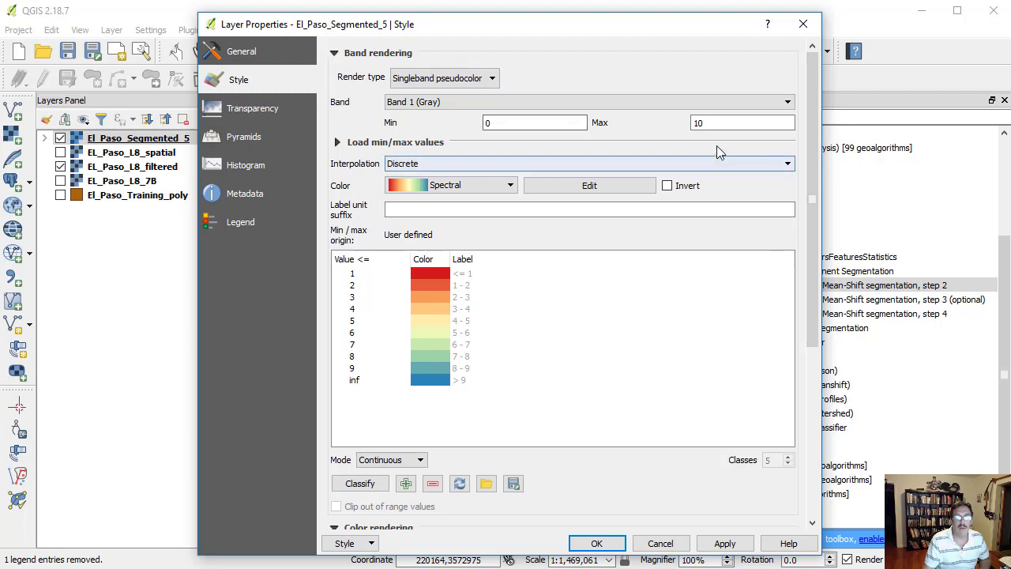
left_click(713, 123)
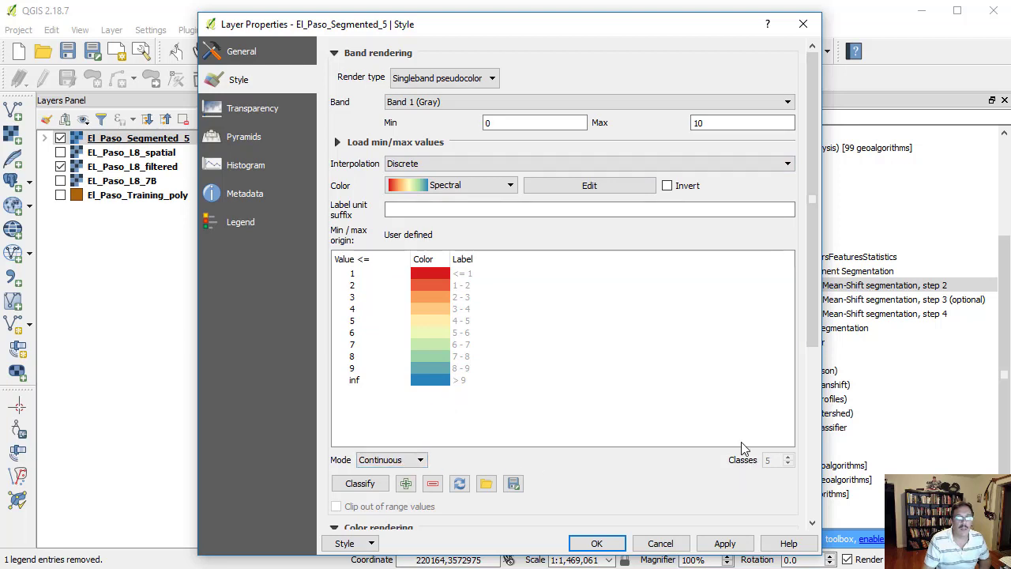
left_click(596, 543)
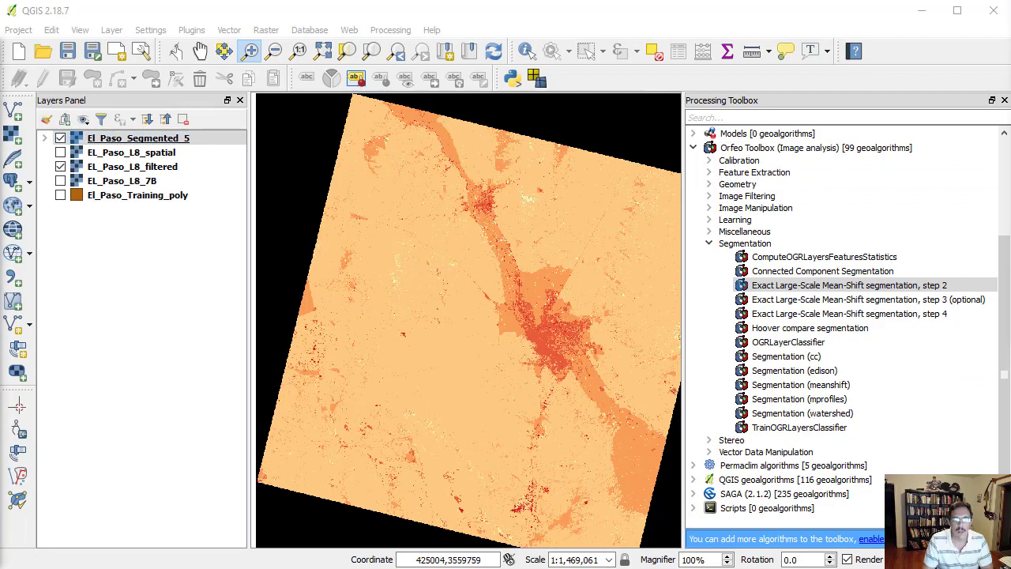
Step: Configure mean-shift step 3 with Minimum Region Size 10 and output El_Paso_output3, reviewing its Help
key("Down")
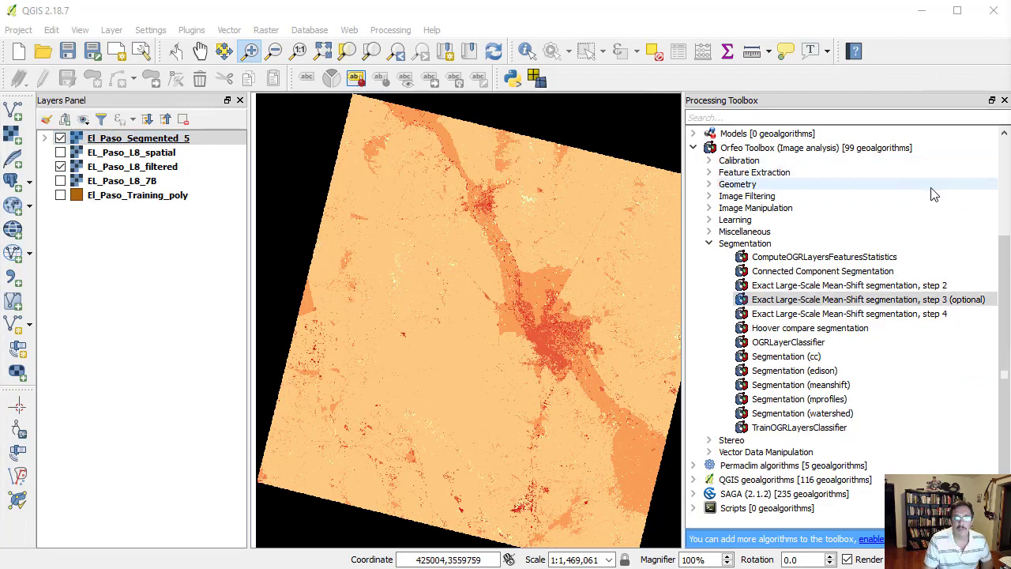
left_click(883, 305)
double_click(883, 304)
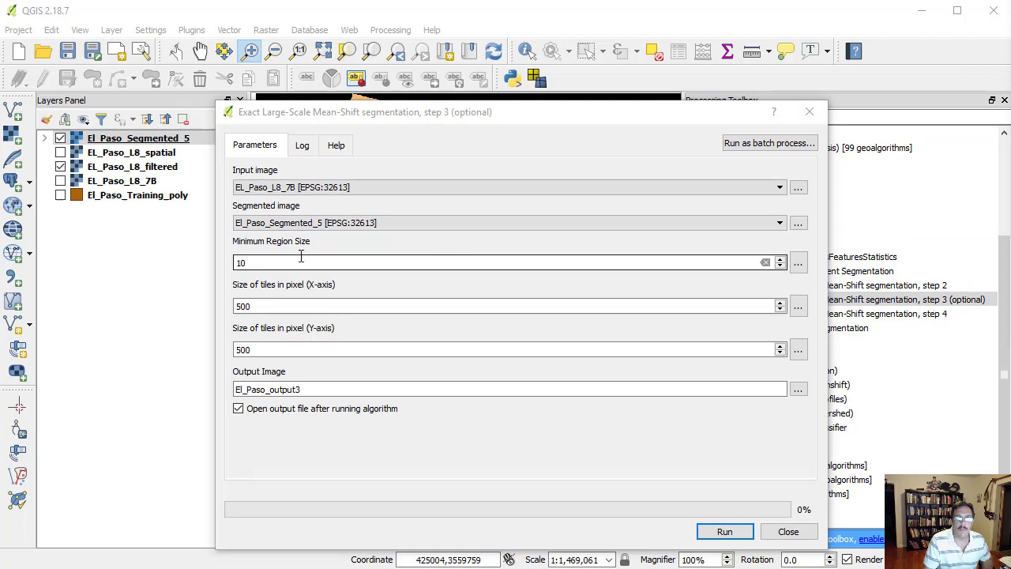
left_click(250, 262)
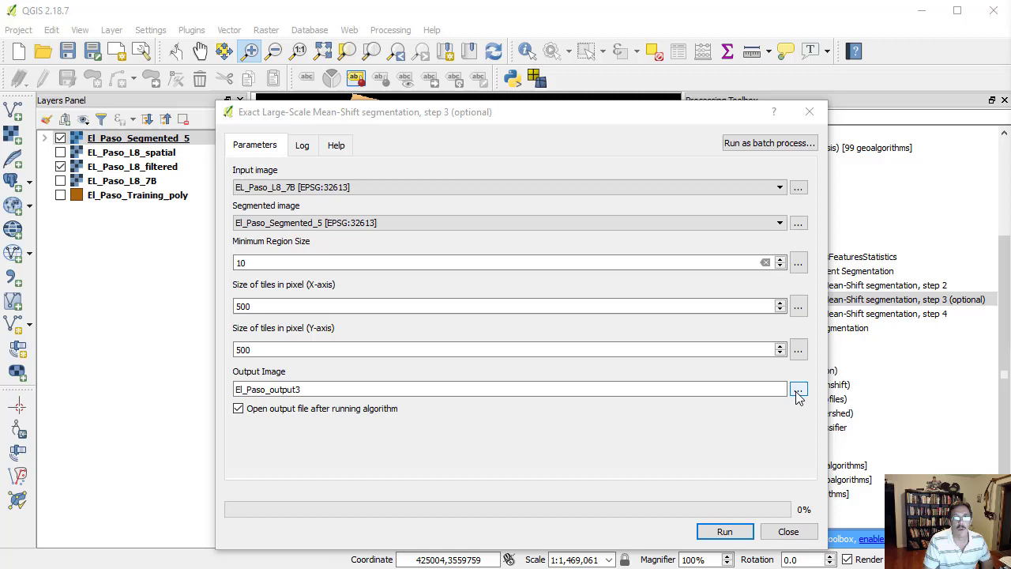
left_click(310, 392)
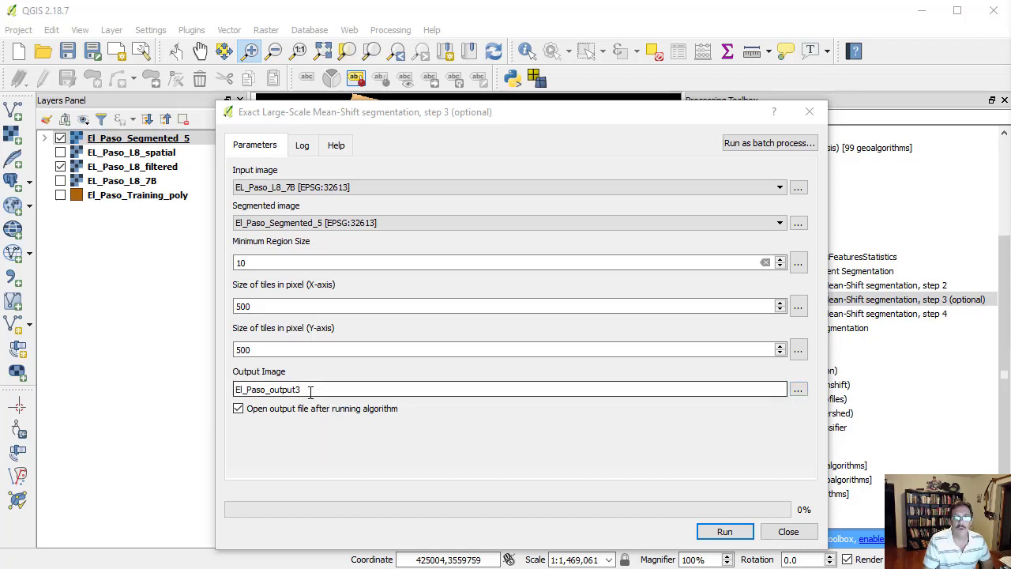
left_click(336, 145)
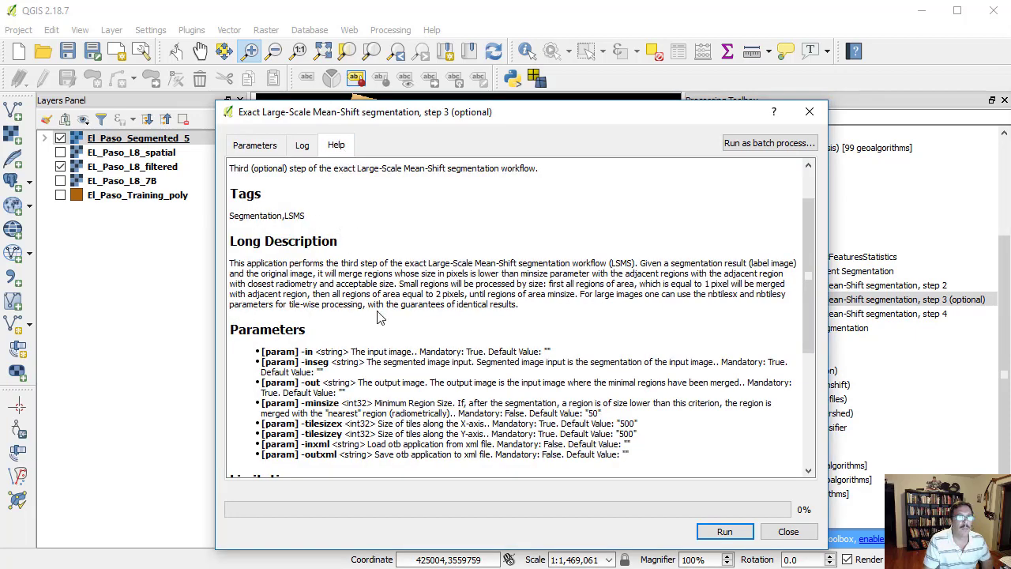
scroll(377, 317, "down", 5)
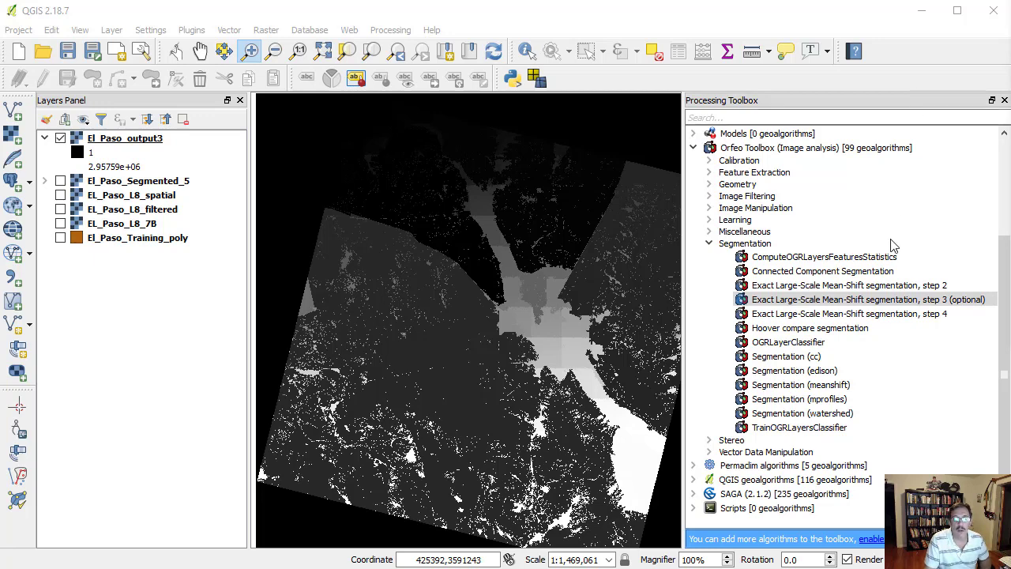
Step: Run step 4 on EL_Paso_L8_7B and El_Paso_output3, outputting EL_Paso_Segmented_5.shp
double_click(871, 314)
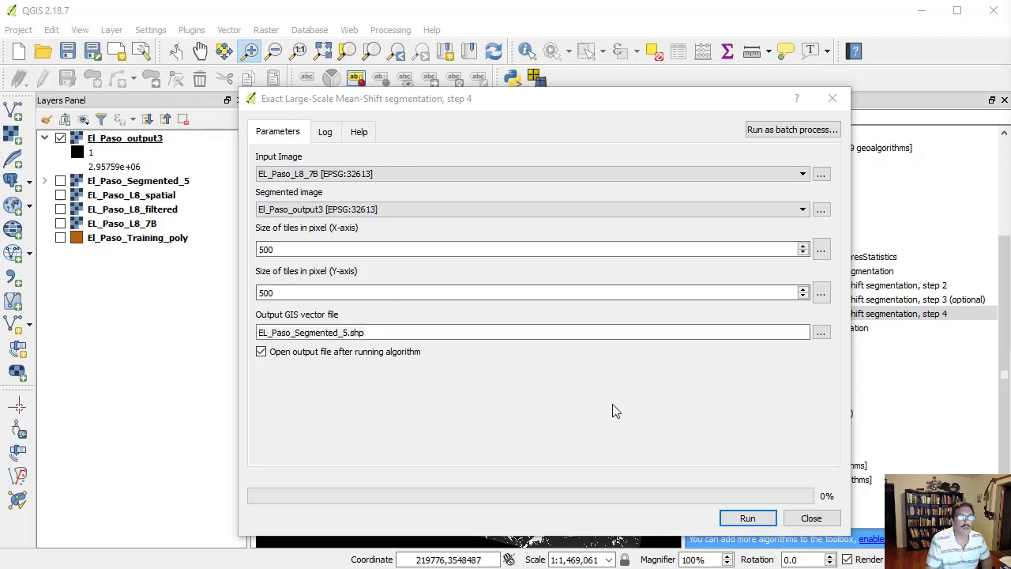
left_click(750, 520)
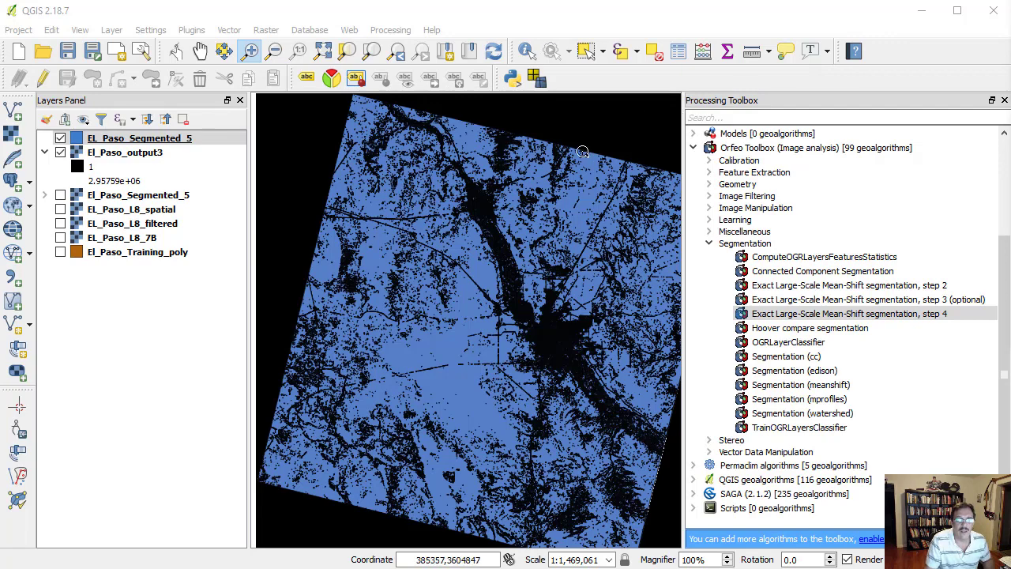
Step: Give EL_Paso_Segmented_5 a transparent fill with bright green outlines
left_click(164, 140)
double_click(164, 139)
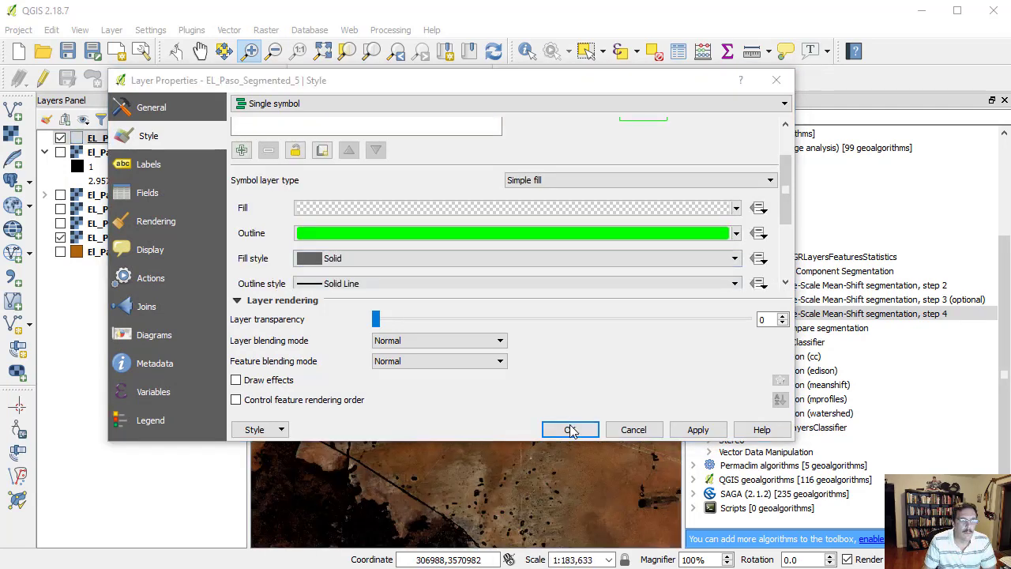
left_click(569, 429)
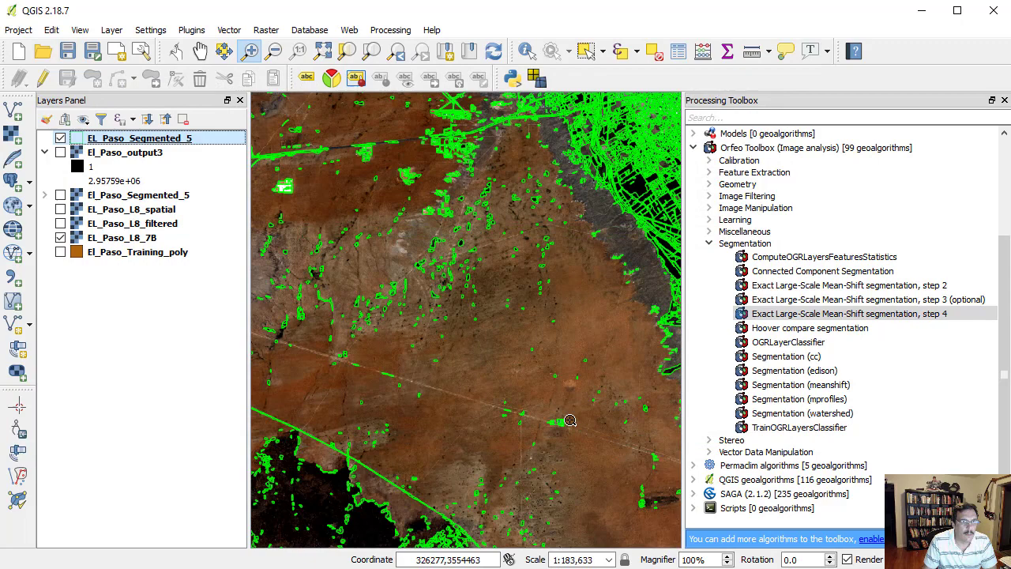
Step: Zoom in closely on a patch of segment outlines, then zoom back out and pan
left_click(576, 169)
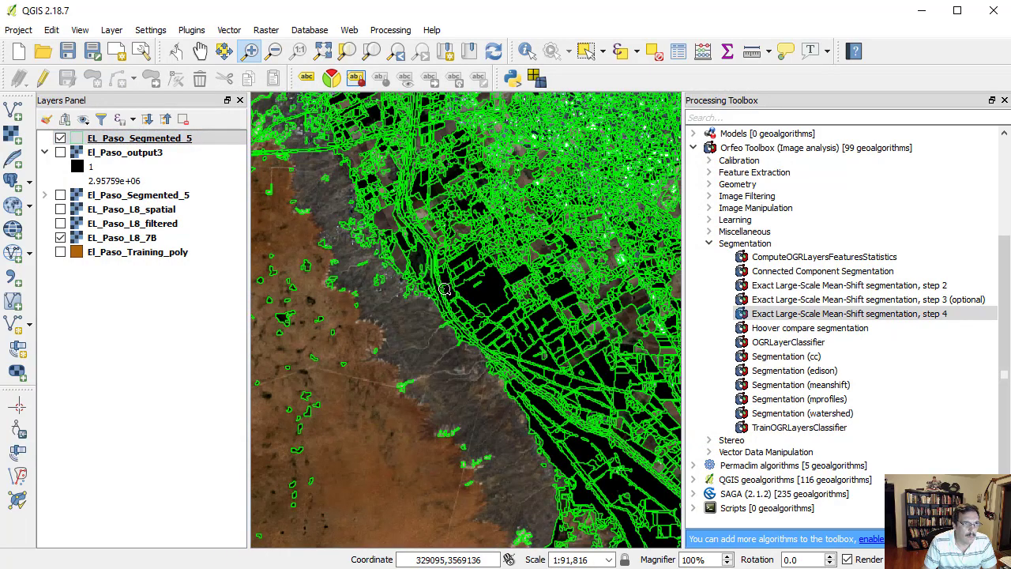
left_click(463, 281)
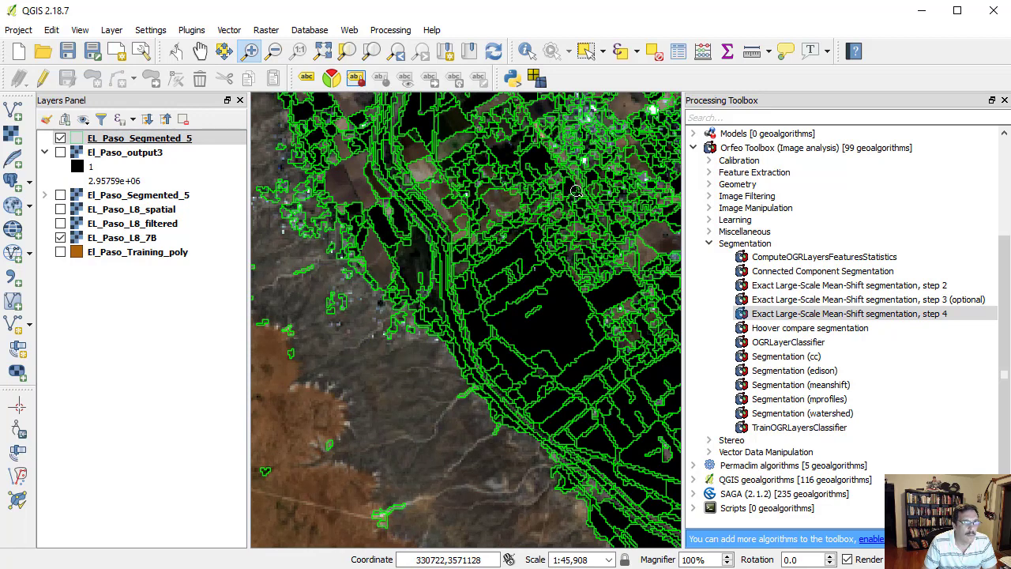
left_click_drag(575, 191, 494, 230)
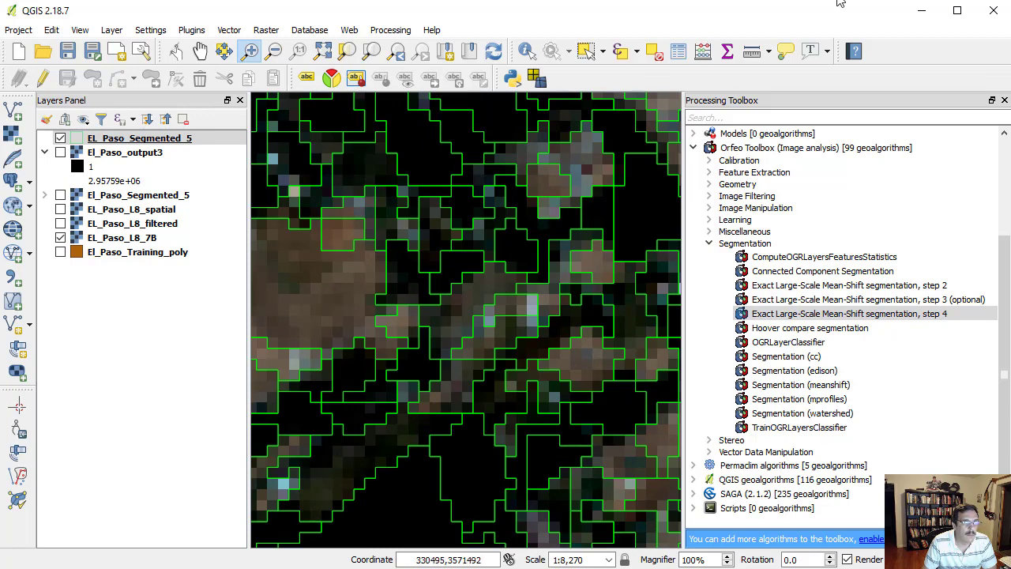
left_click(371, 50)
left_click(200, 50)
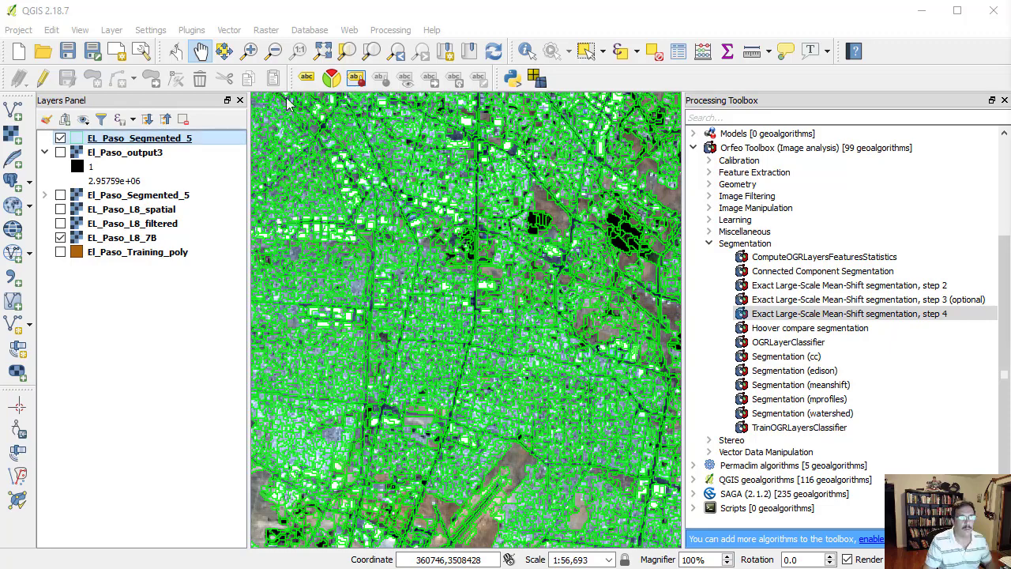
Step: Open EL_Paso_Segmented_5's attribute table and scroll across its nbPixels and band mean columns
right_click(160, 145)
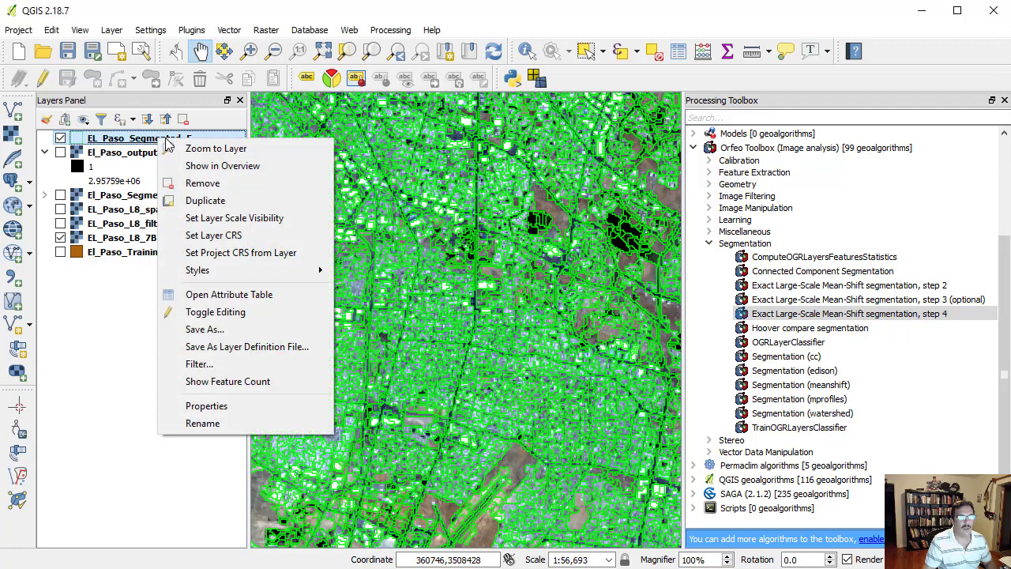
left_click(229, 294)
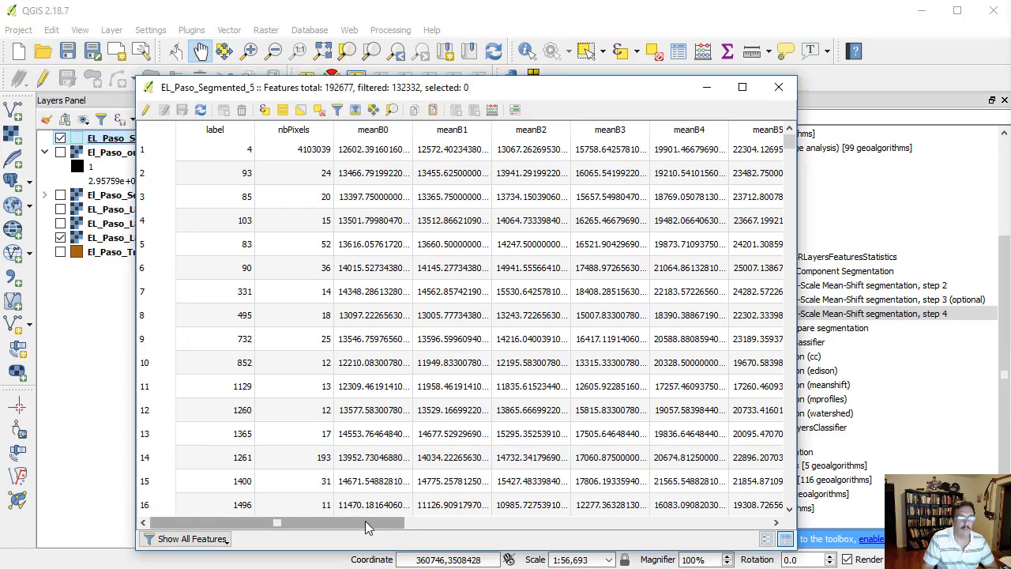
mouse_move(365, 522)
left_mouse_down()
mouse_move(728, 541)
mouse_move(376, 523)
left_mouse_up()
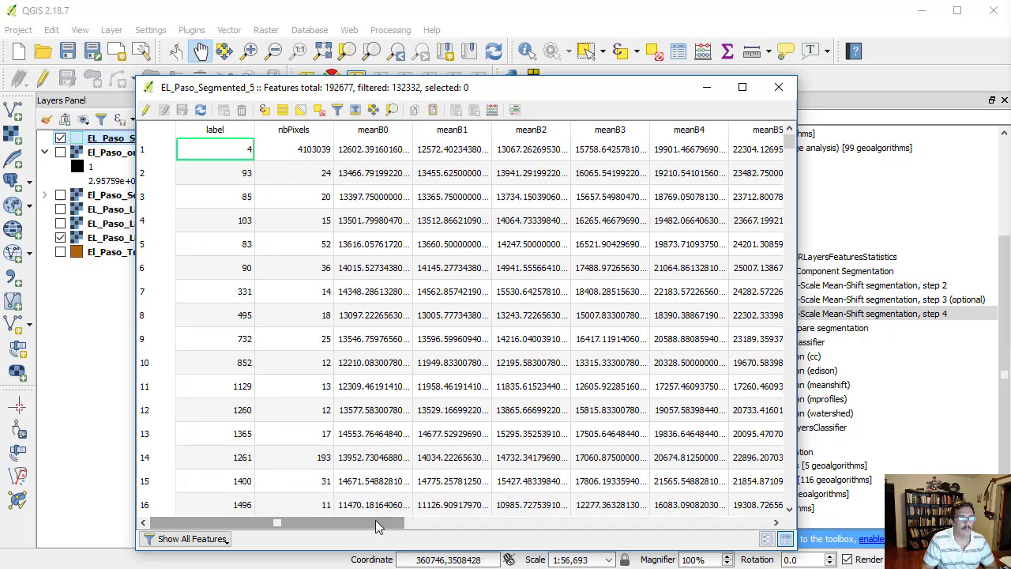